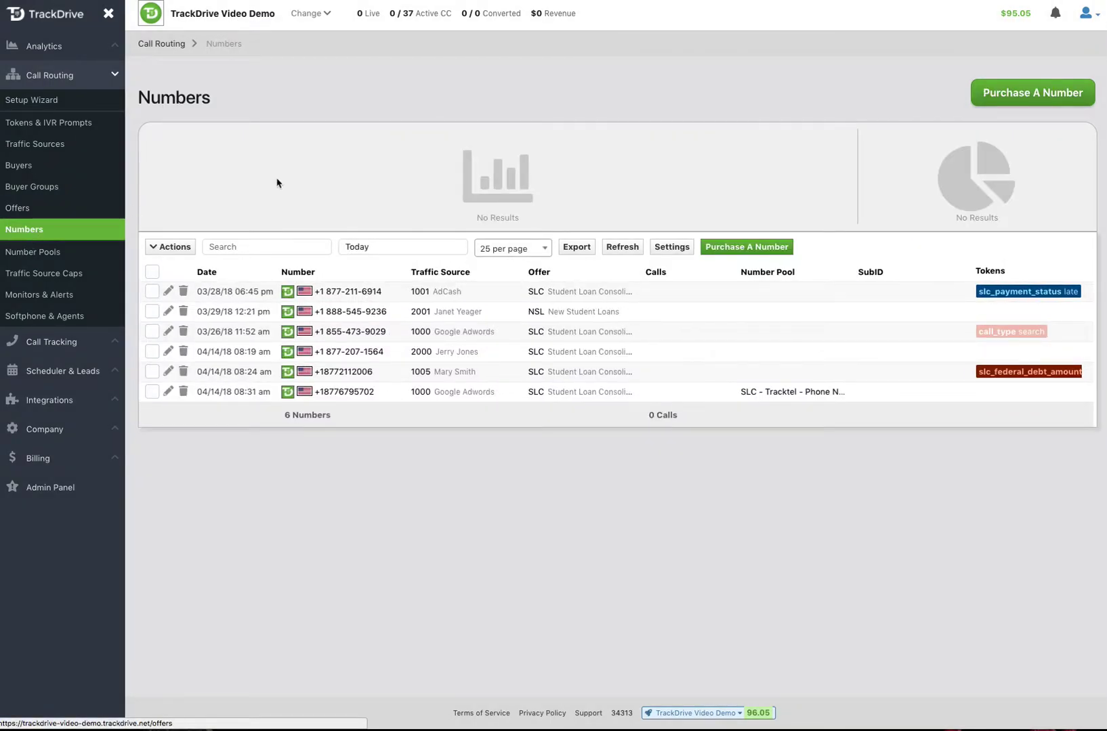
Start a number purchase with the SLC - Student Loan Consolidation offer and traffic source 2001.
{"action": "left_click", "coordinate": [1028, 99]}
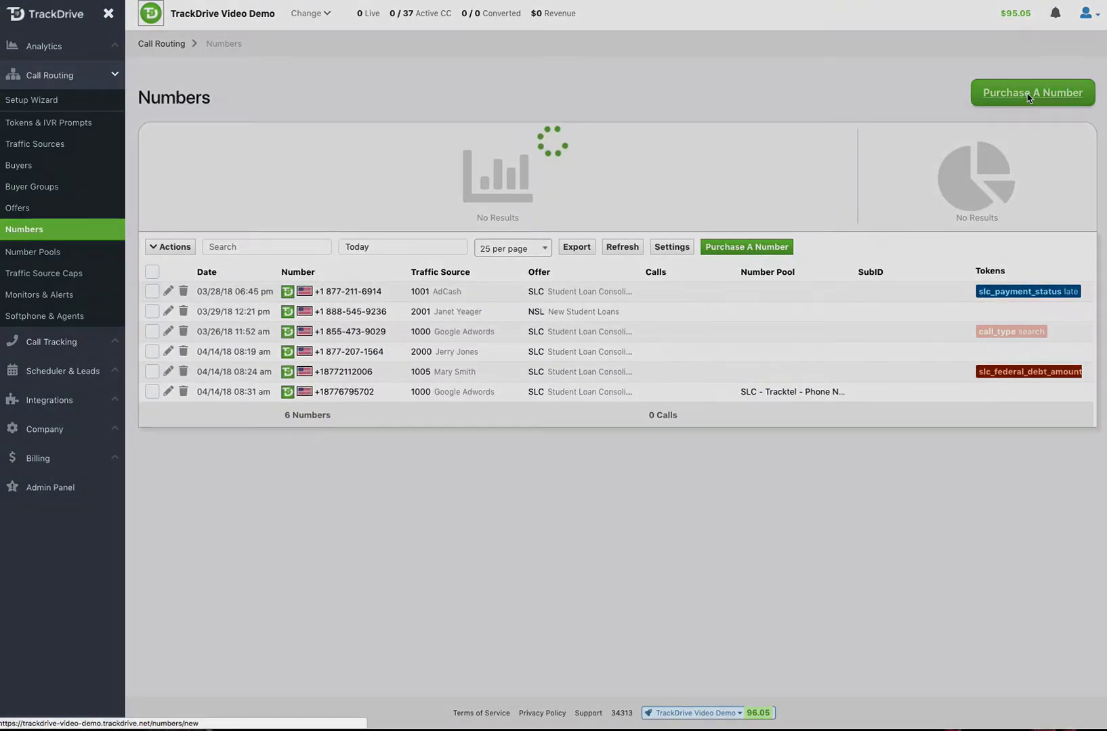
{"action": "left_click", "coordinate": [340, 196]}
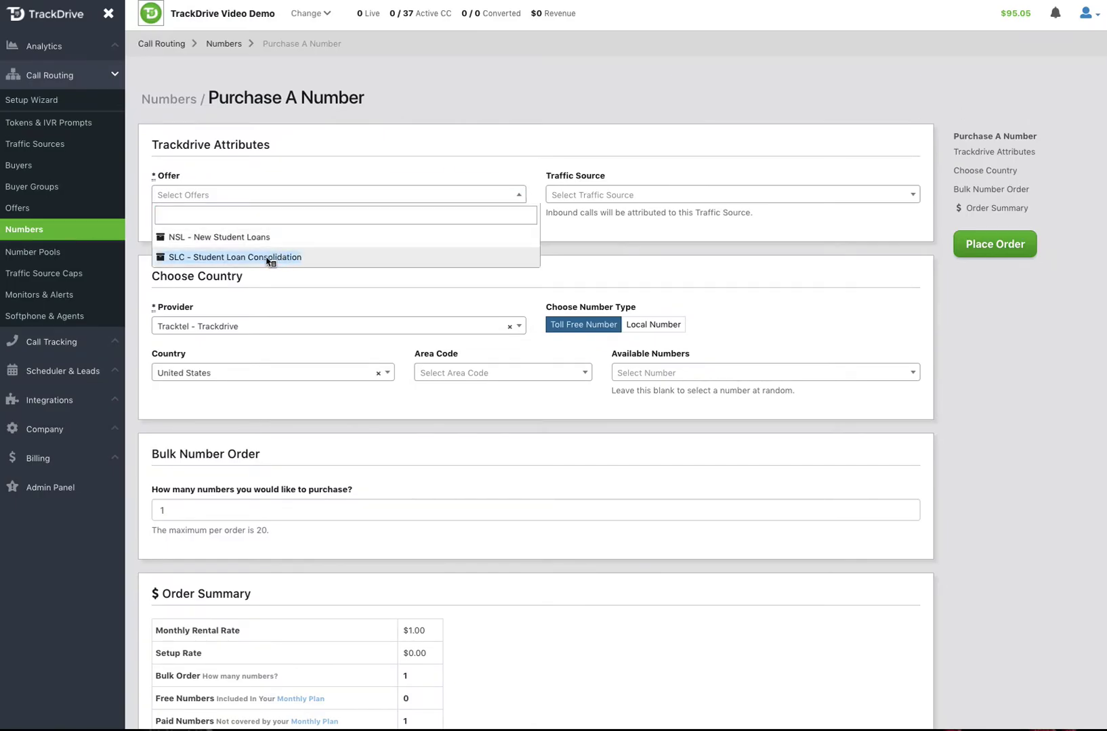
{"action": "left_click", "coordinate": [268, 259]}
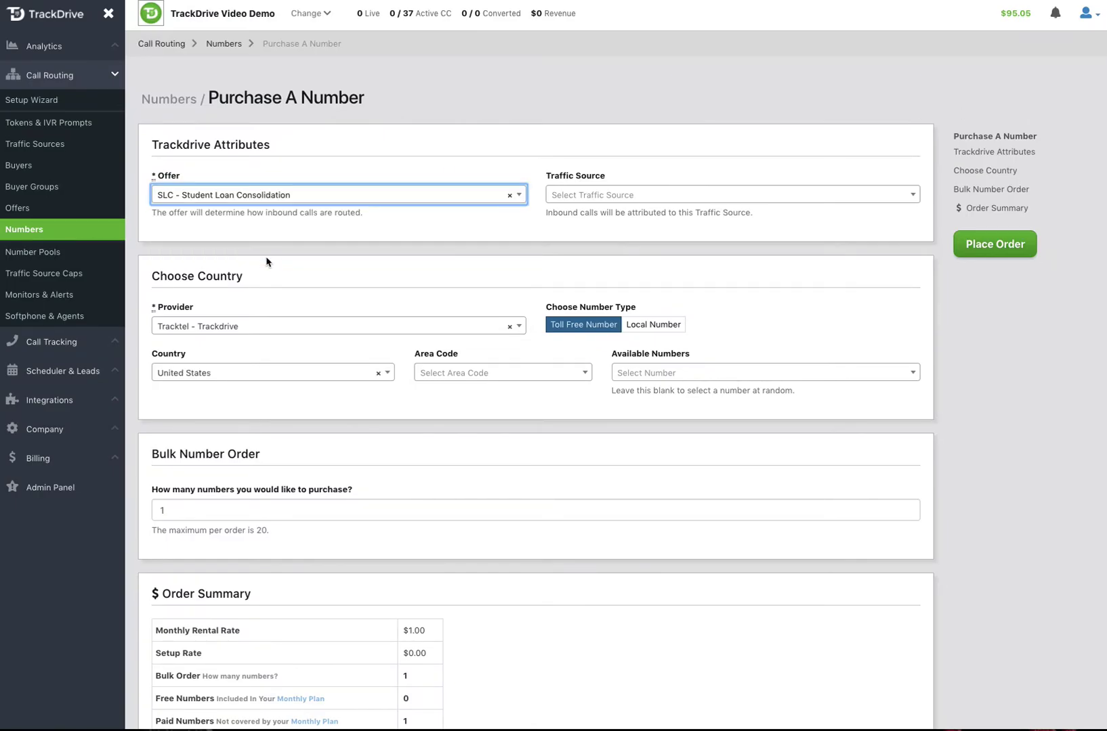
{"action": "left_click", "coordinate": [584, 197]}
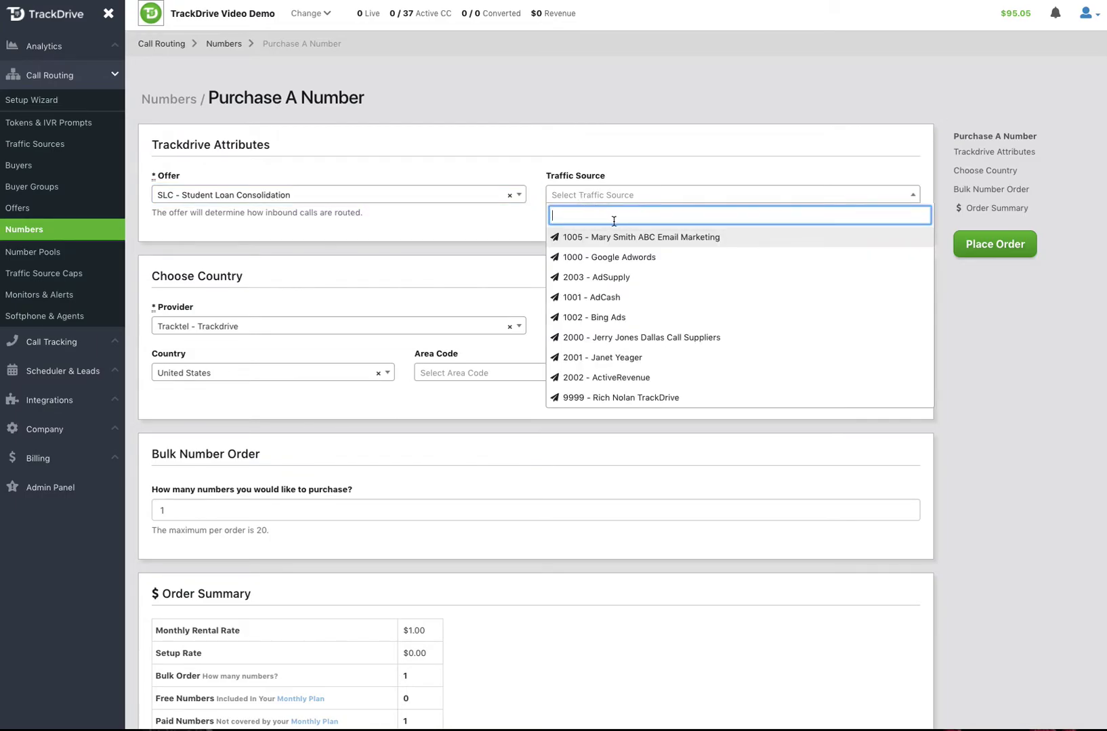
{"action": "left_click", "coordinate": [624, 358]}
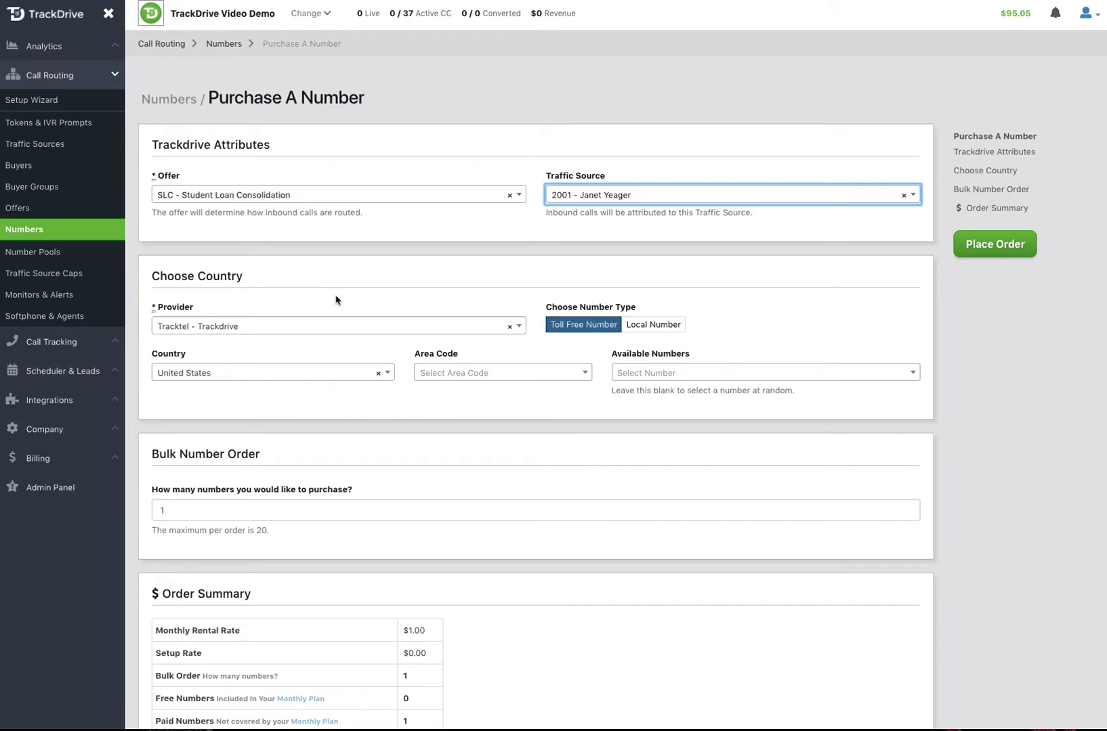
View the provider options, set the area code to 877 National US and select the fifth available toll-free number.
{"action": "left_click", "coordinate": [268, 330]}
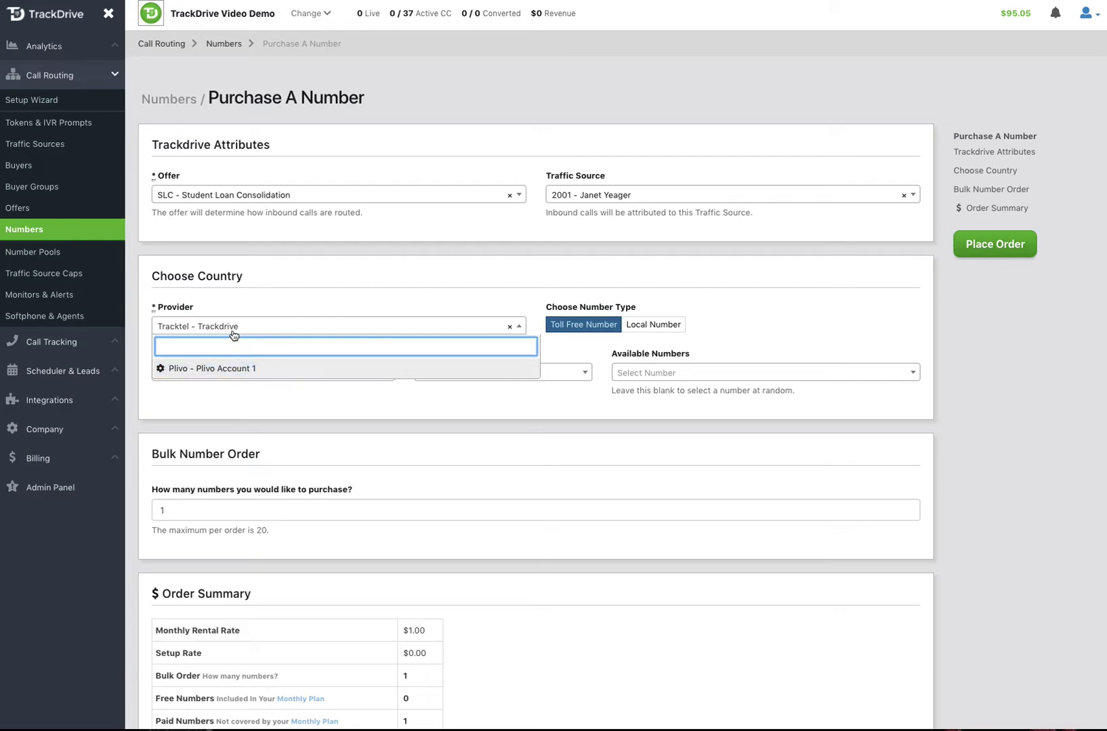
{"action": "left_click", "coordinate": [283, 307]}
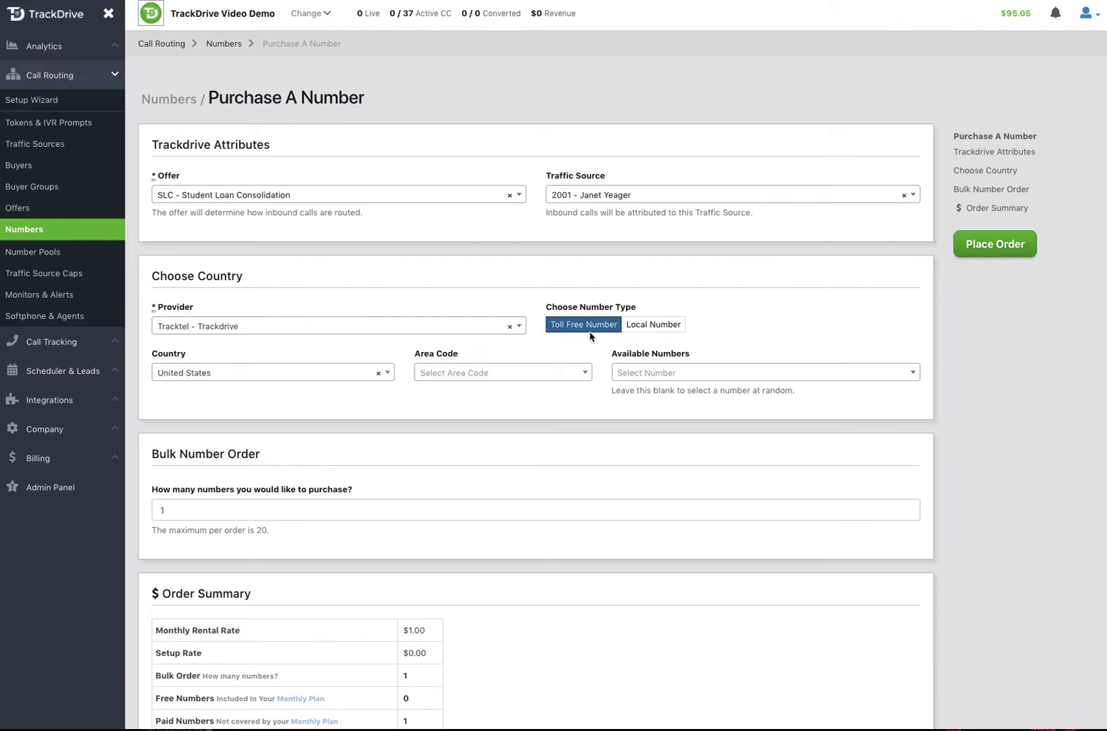
{"action": "left_click", "coordinate": [484, 377]}
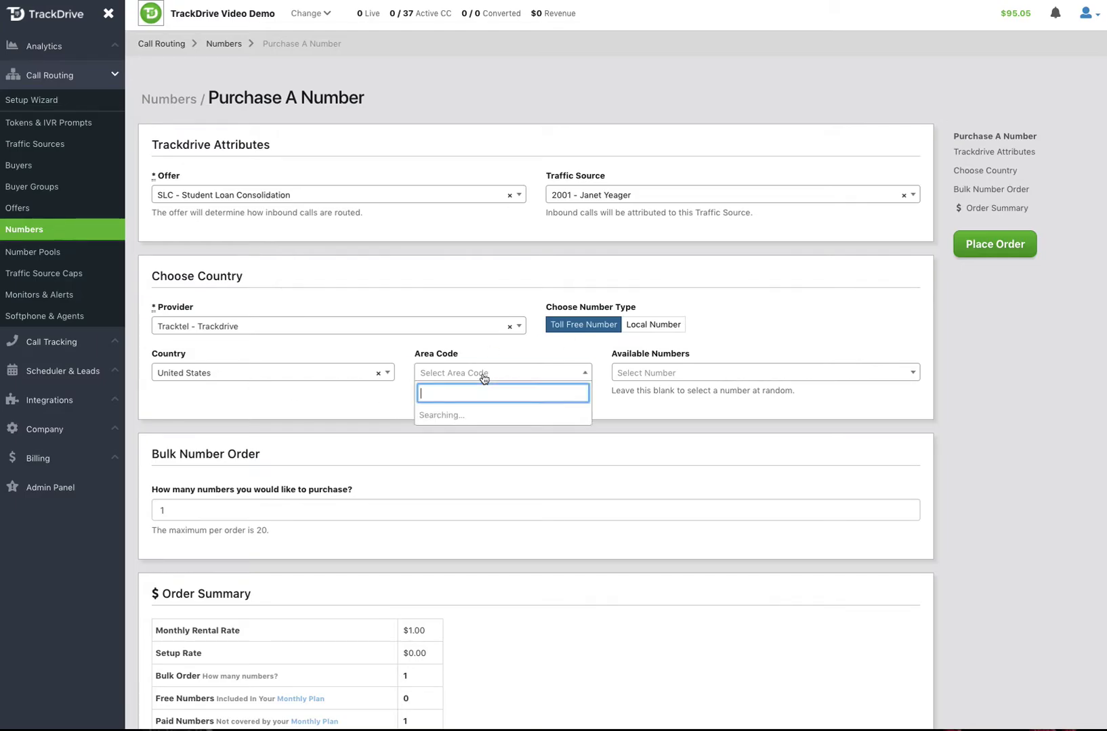
{"action": "left_click", "coordinate": [460, 455]}
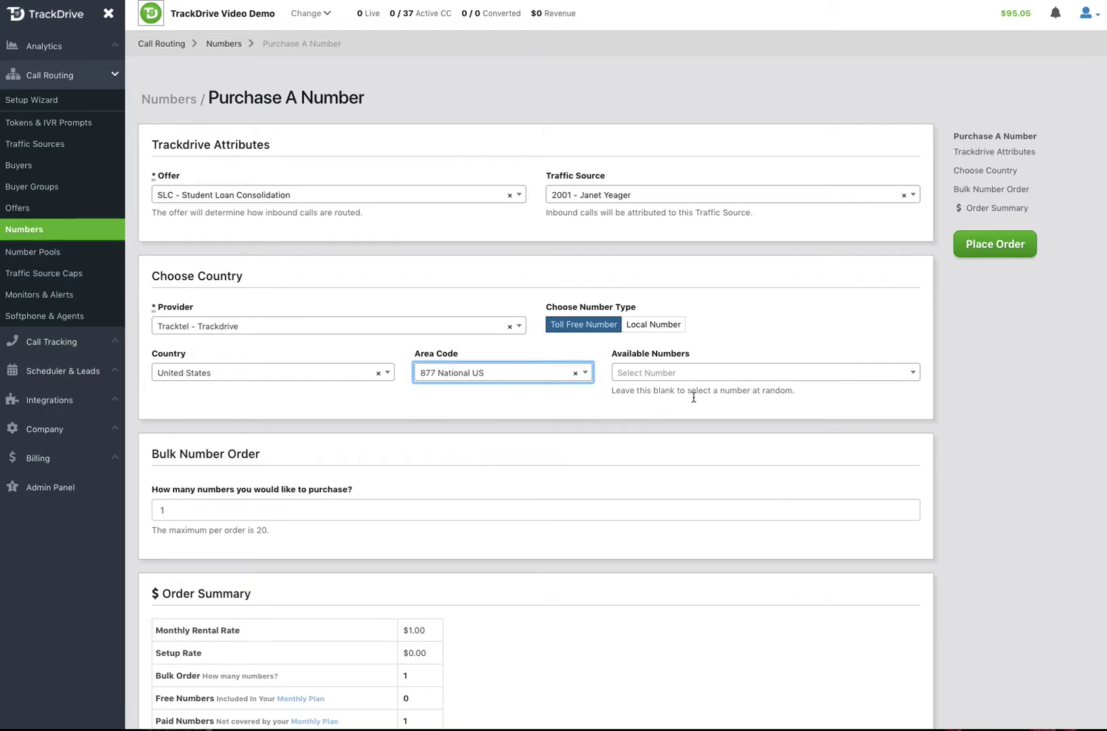
{"action": "left_click", "coordinate": [701, 374]}
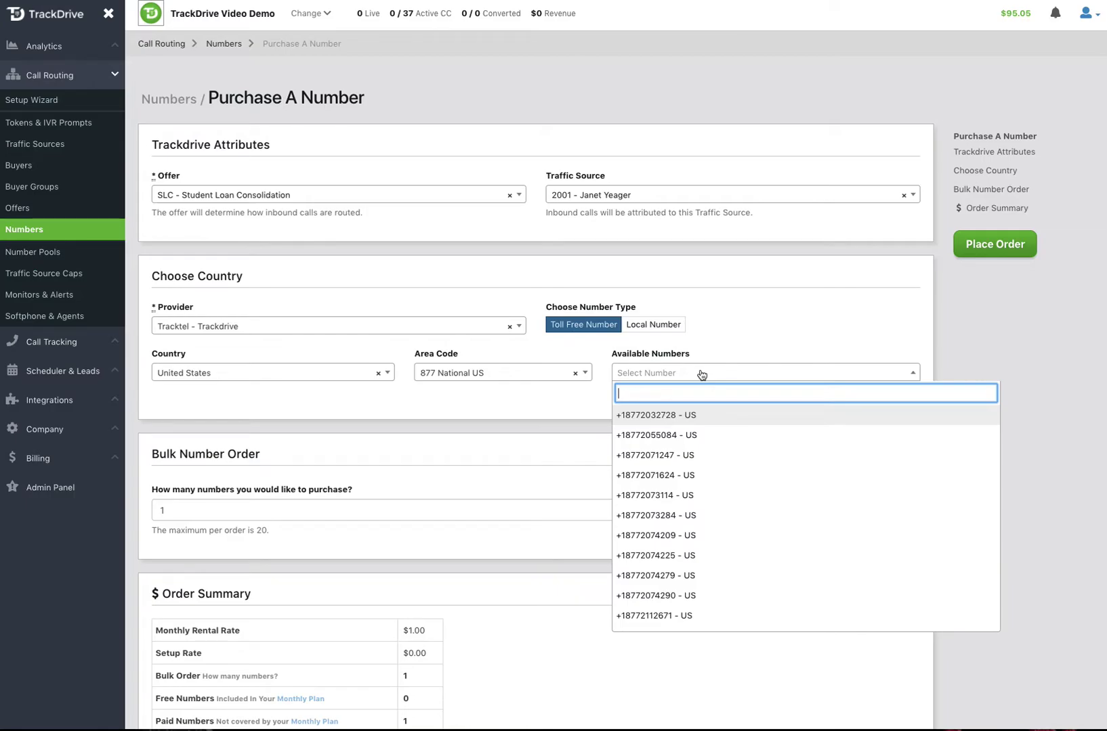
{"action": "left_click", "coordinate": [650, 502]}
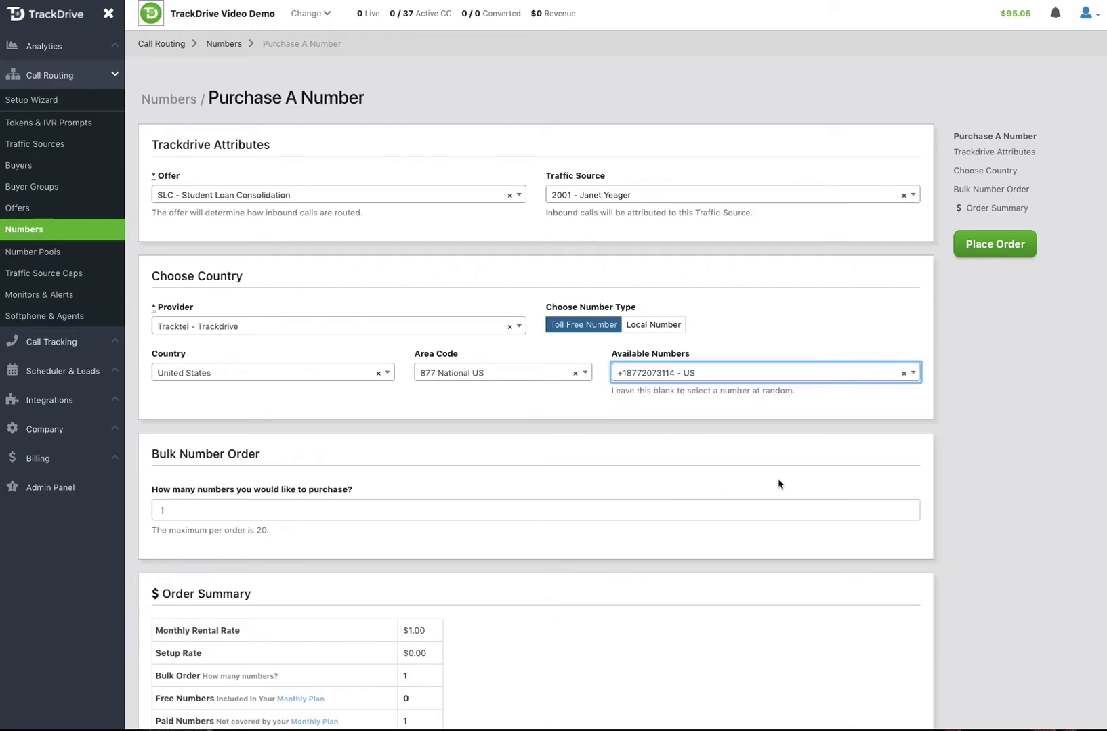
Review the order summary and place the order for the selected number.
{"action": "scroll", "coordinate": [889, 464], "scroll_direction": "down", "scroll_amount": 2}
{"action": "scroll", "coordinate": [889, 464], "scroll_direction": "down", "scroll_amount": 2}
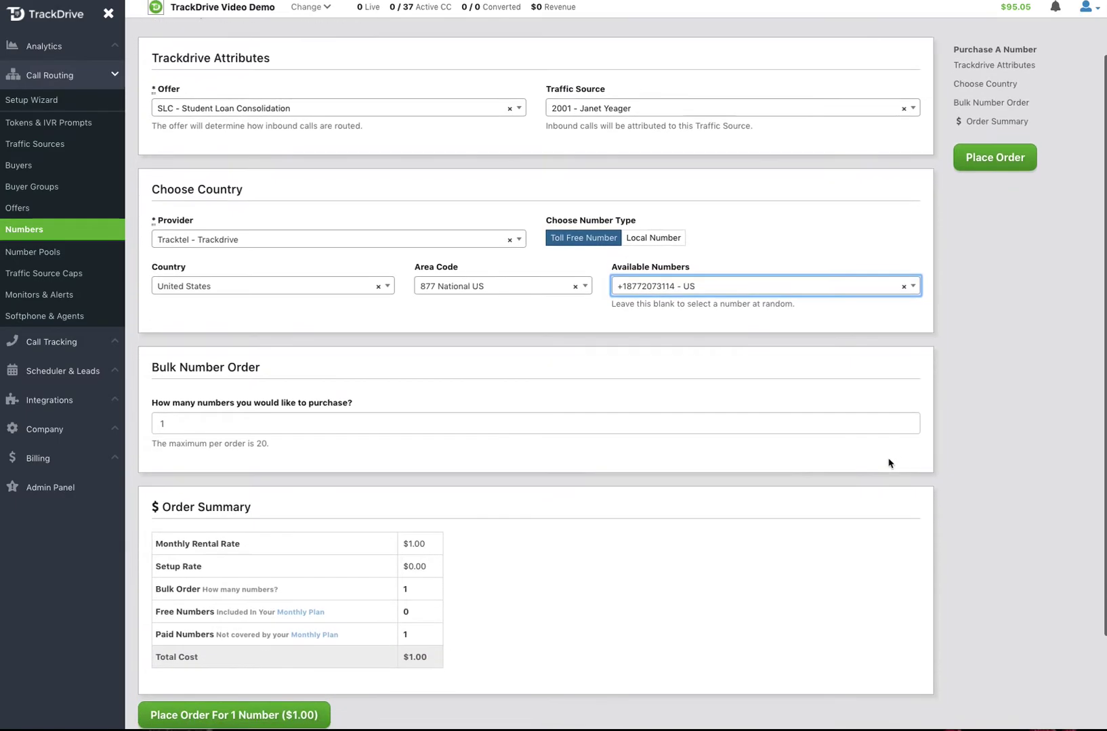
{"action": "scroll", "coordinate": [888, 464], "scroll_direction": "up", "scroll_amount": 3}
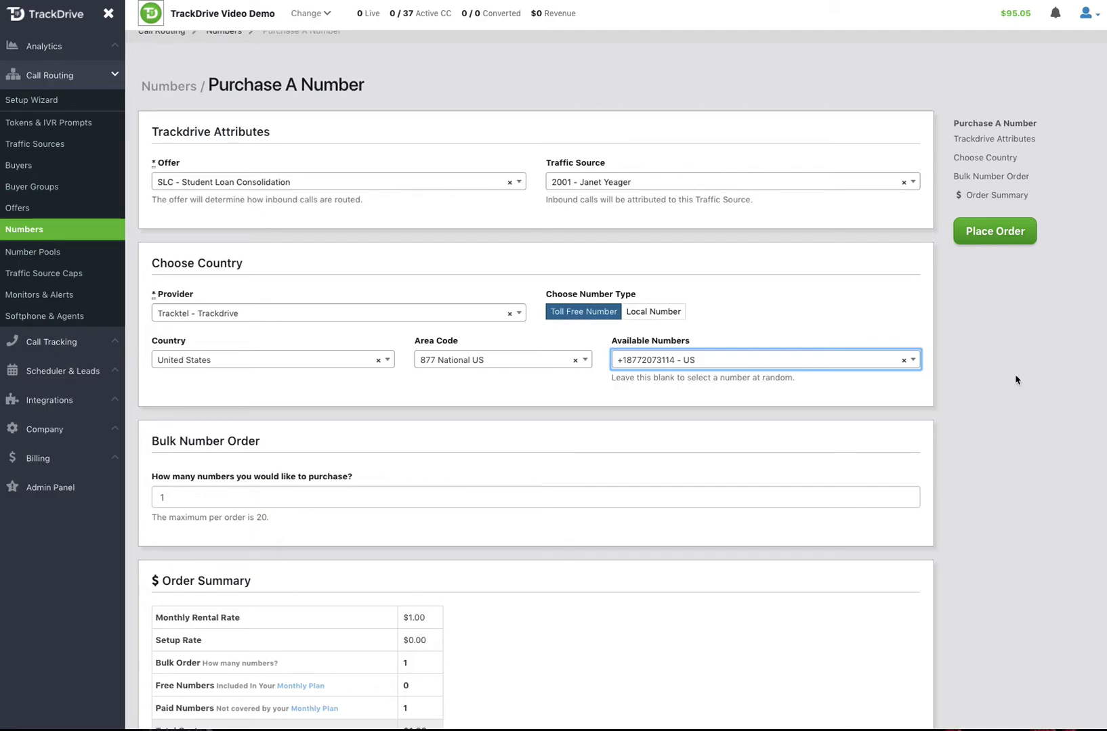
{"action": "left_click", "coordinate": [994, 234]}
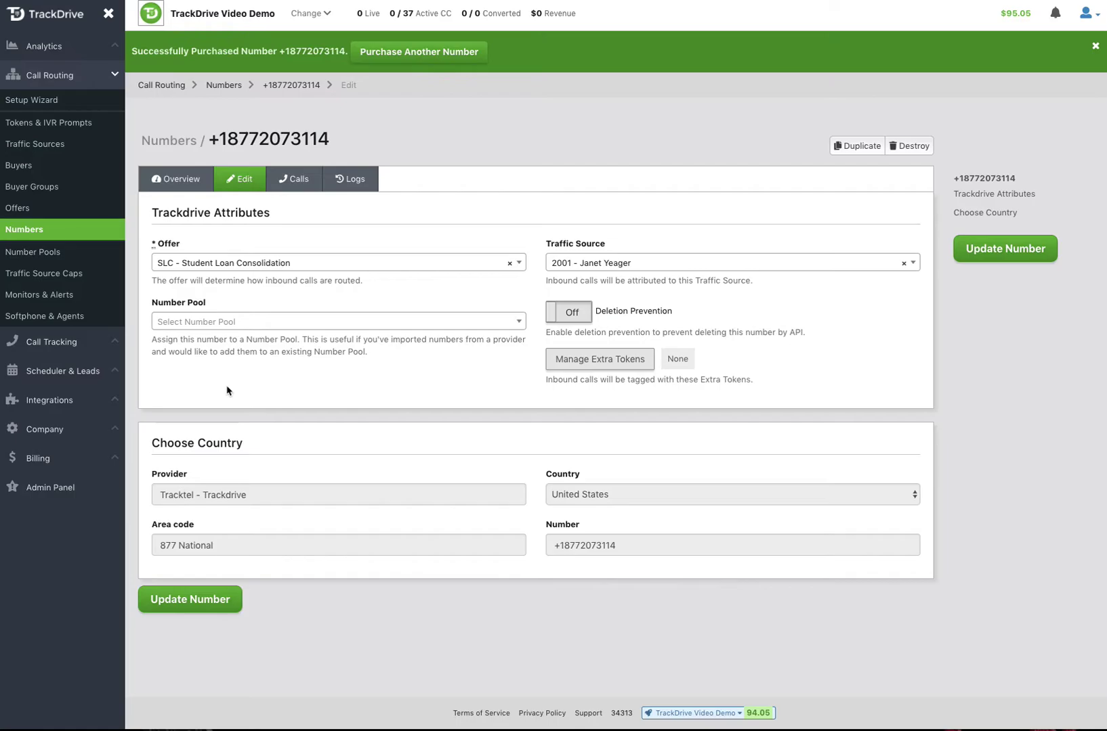
View the number pool options without assigning one, and turn on Deletion Prevention for the purchased number.
{"action": "left_click", "coordinate": [244, 326]}
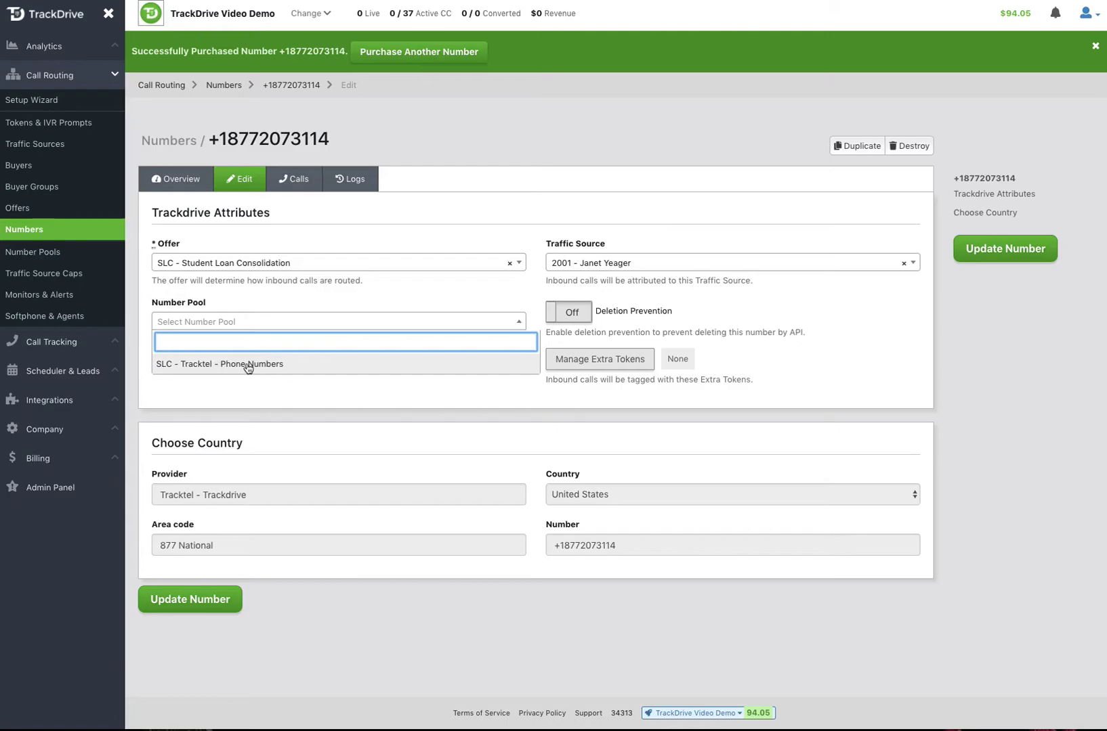
{"action": "left_click", "coordinate": [268, 301]}
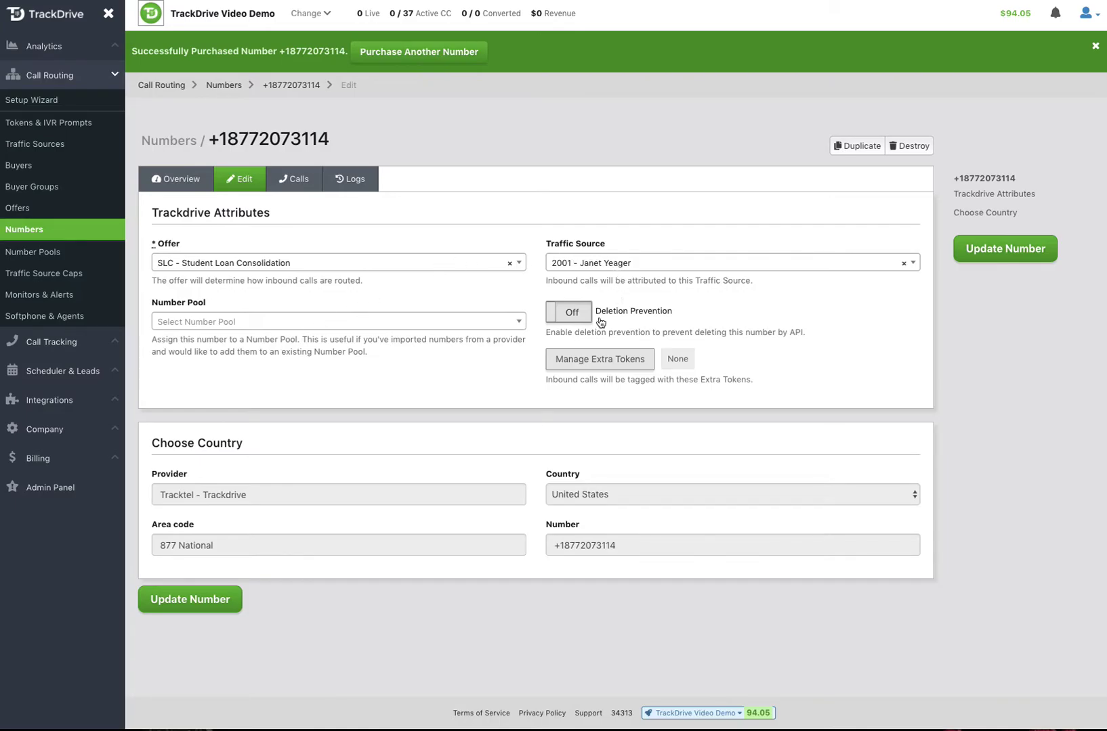
{"action": "left_click", "coordinate": [573, 321]}
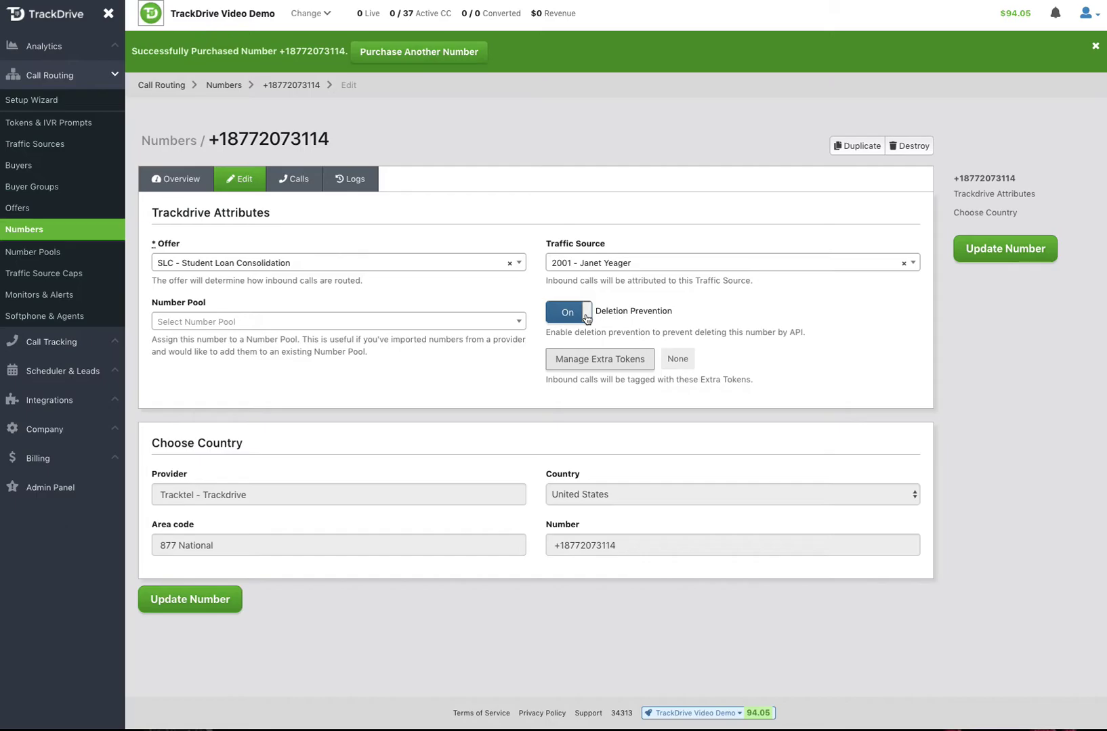
Add an extra text token call_type with the value call_center_transfer to the number.
{"action": "left_click", "coordinate": [585, 364]}
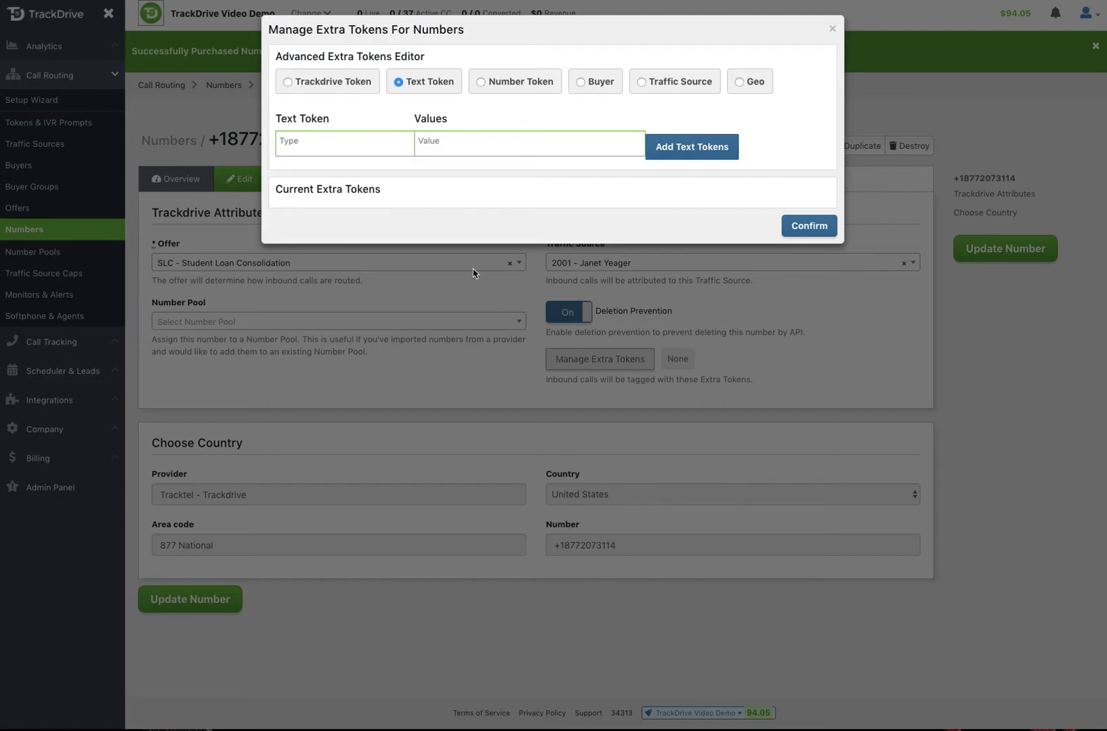
{"action": "left_click", "coordinate": [359, 147]}
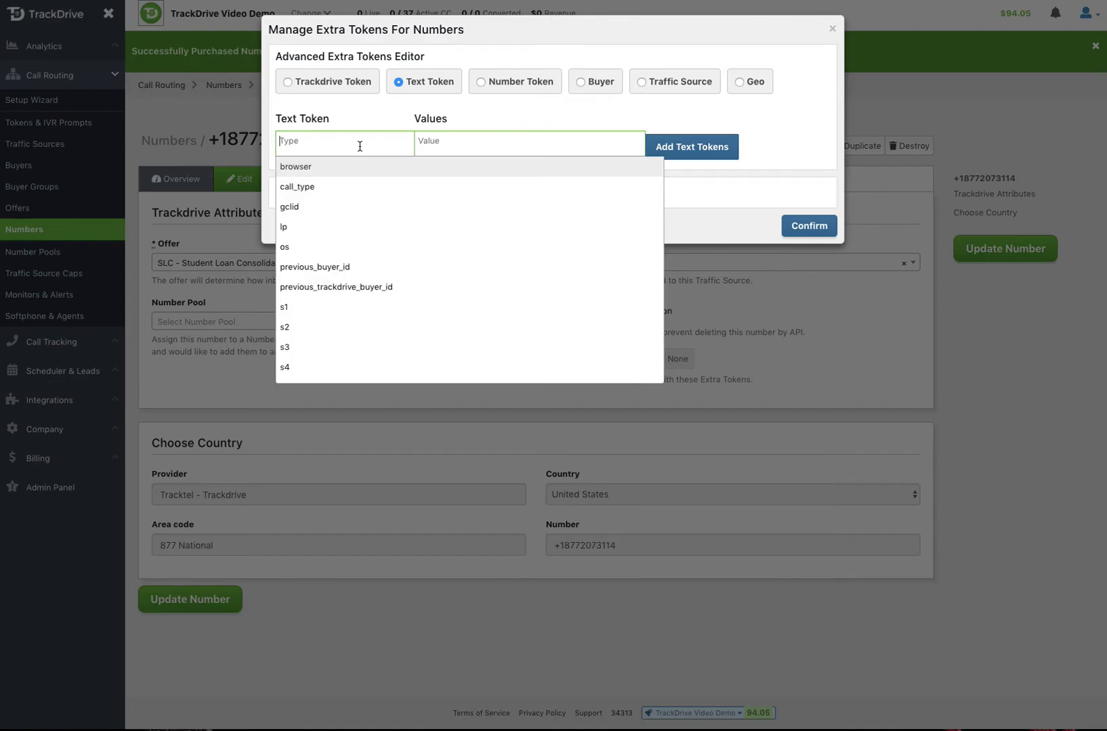
{"action": "left_click", "coordinate": [327, 186]}
{"action": "left_click", "coordinate": [457, 144]}
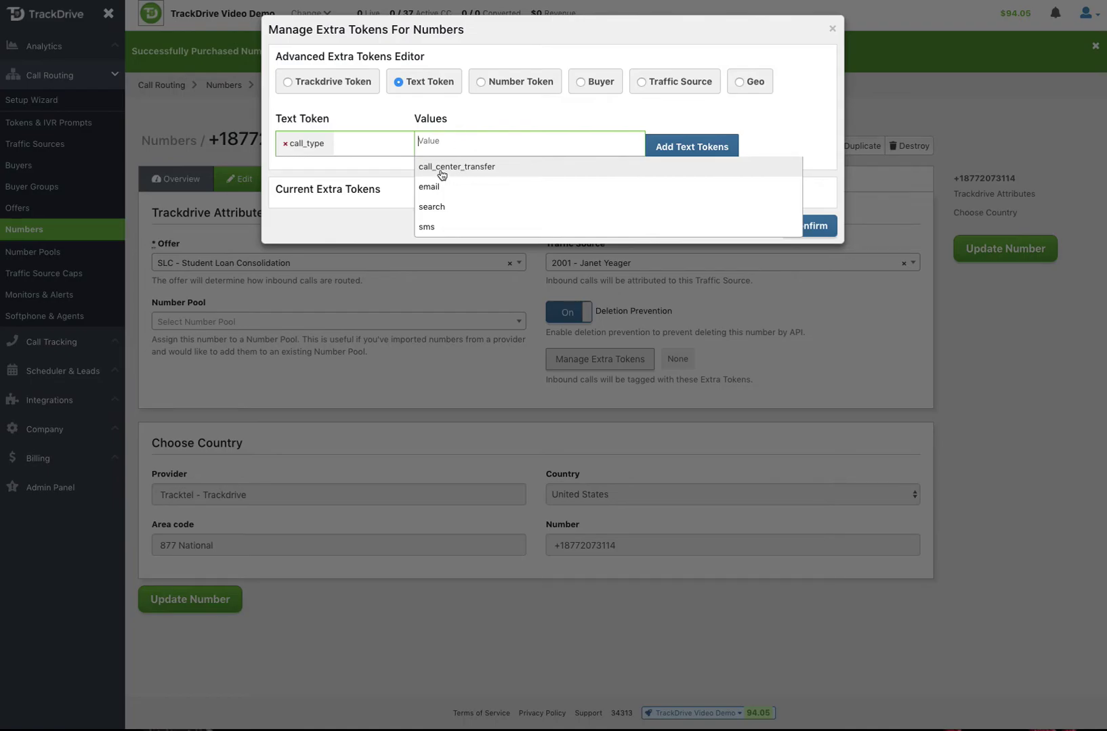
{"action": "left_click", "coordinate": [442, 174]}
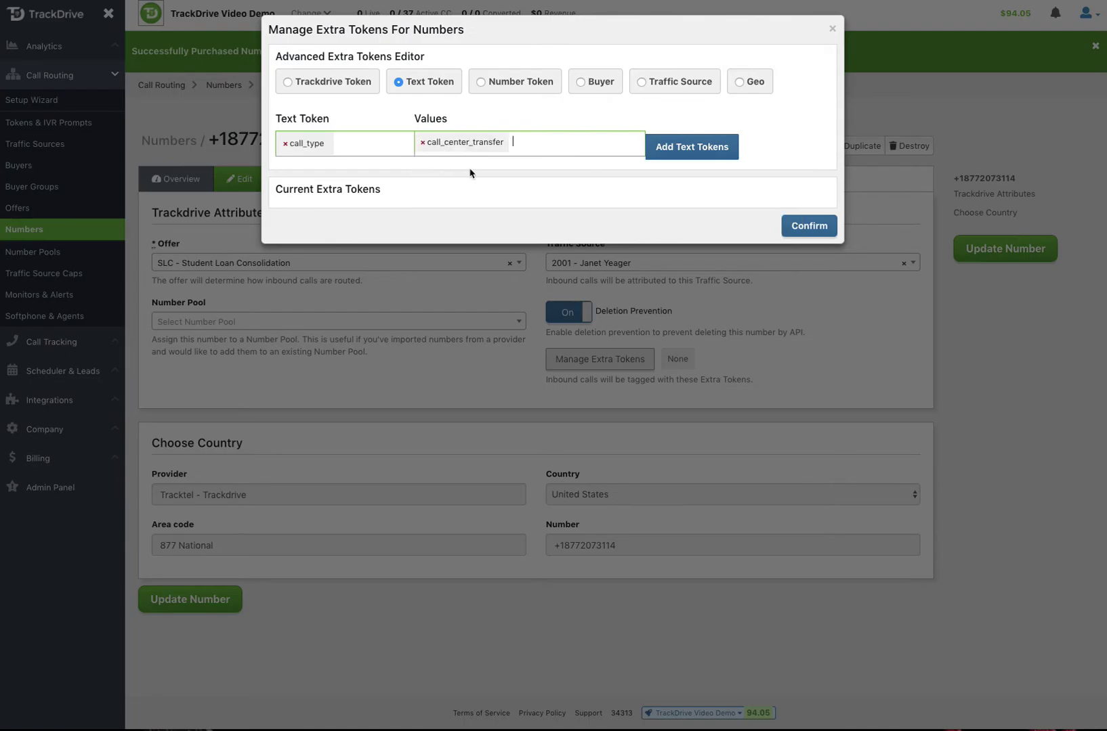
{"action": "left_click", "coordinate": [694, 149]}
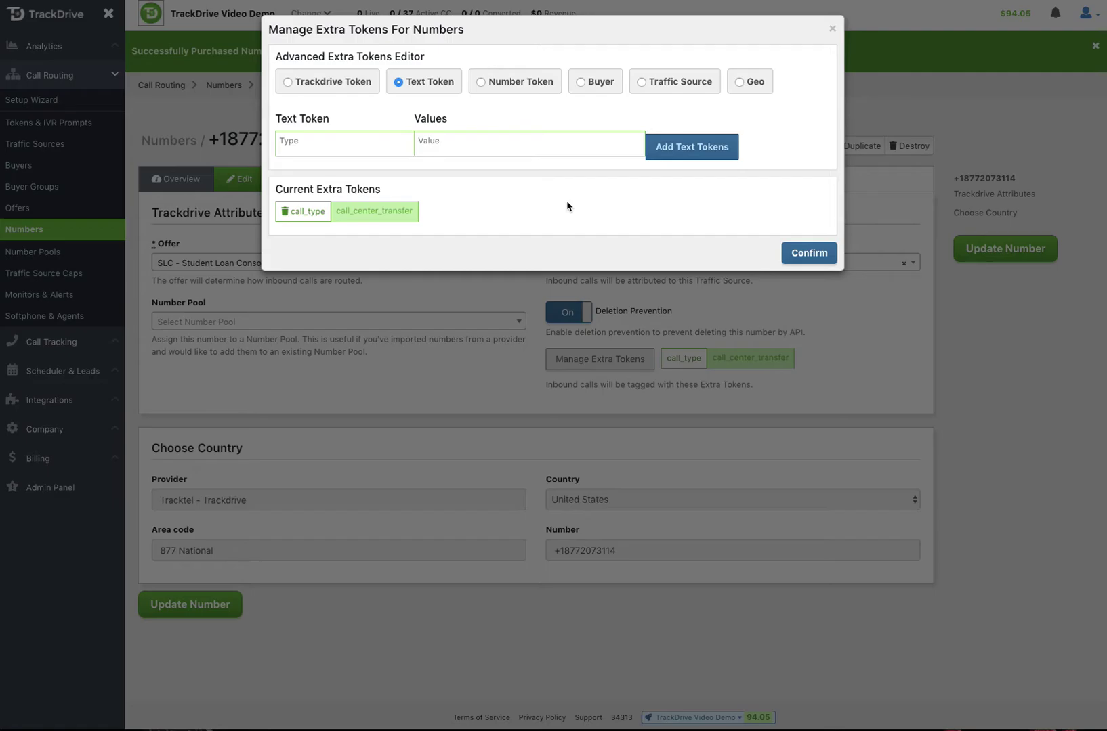
Add an extra text token slc_attending_school with the value out_more_than_6.
{"action": "left_click", "coordinate": [339, 147]}
{"action": "type", "text": "scl"}
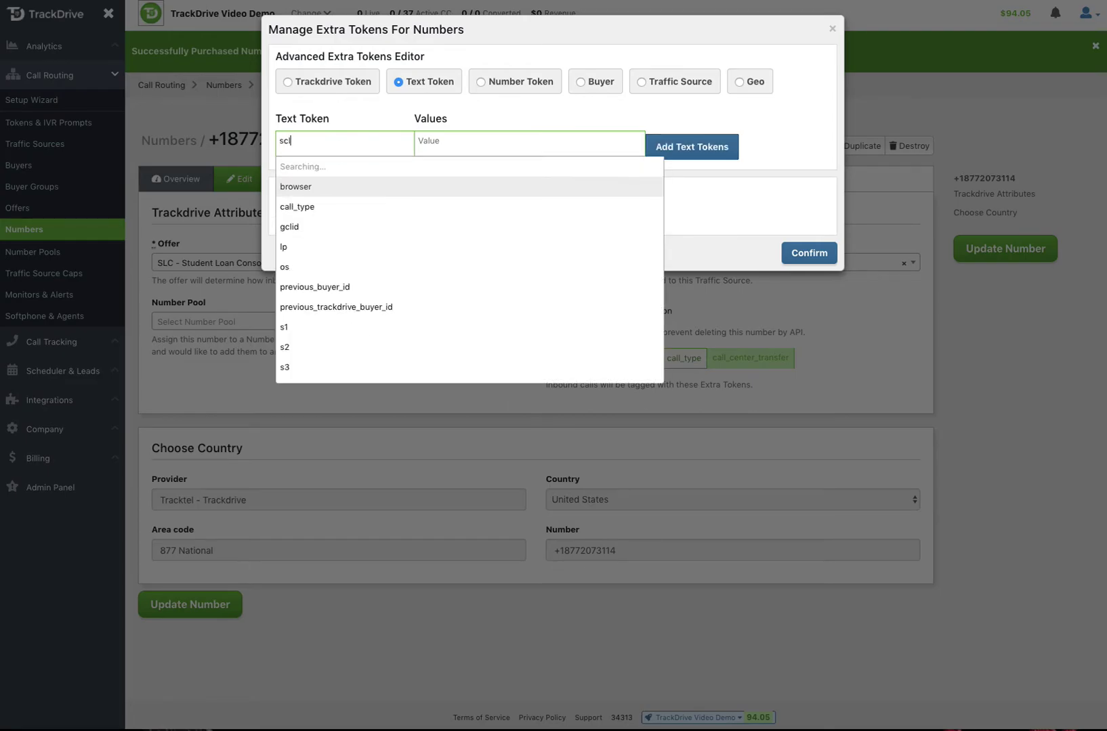
{"action": "key", "text": "BackSpace"}
{"action": "key", "text": "BackSpace"}
{"action": "type", "text": "lc"}
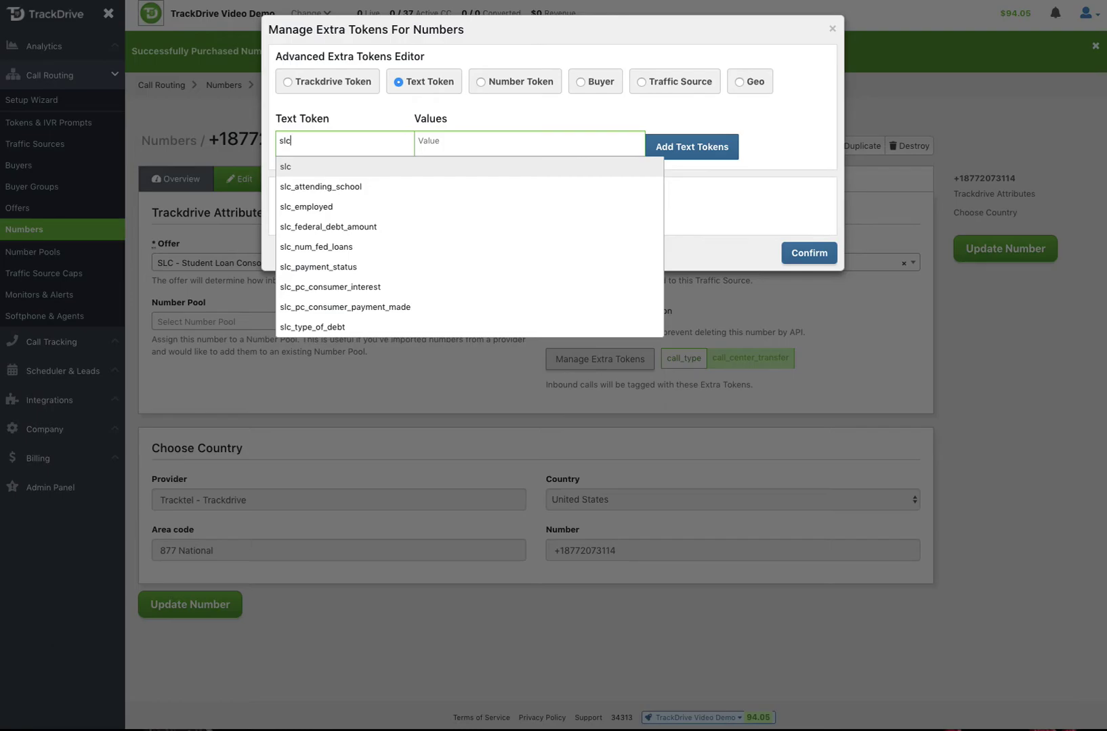
{"action": "left_click", "coordinate": [337, 188]}
{"action": "left_click", "coordinate": [476, 144]}
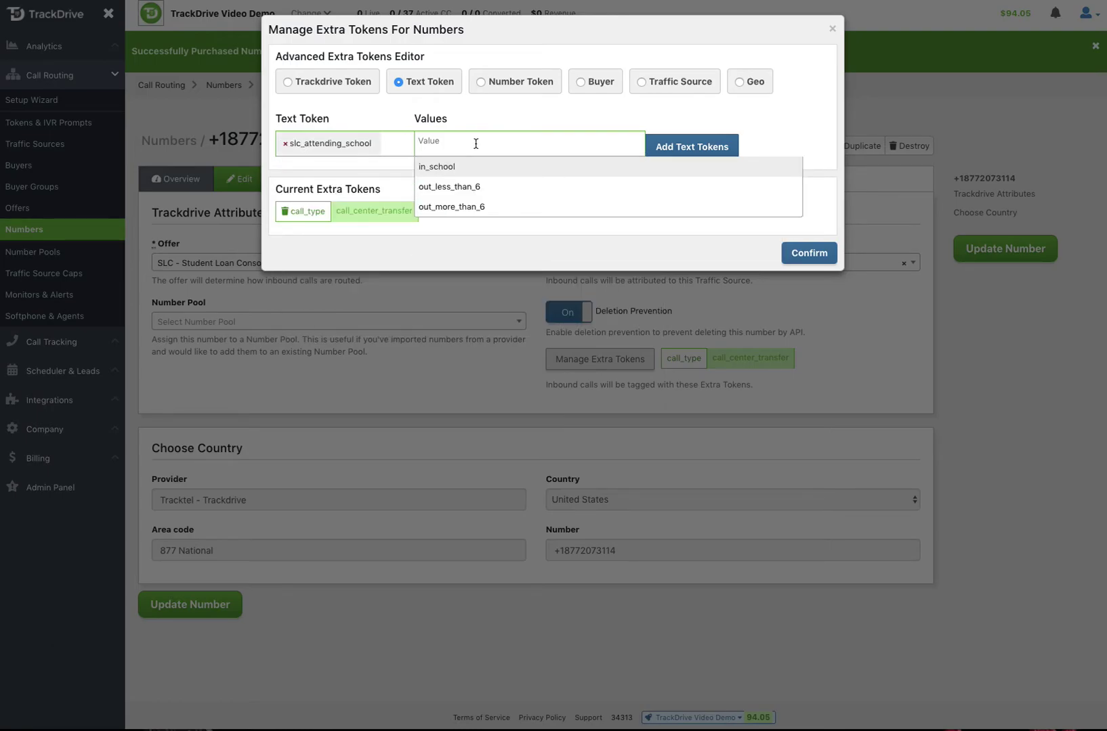
{"action": "left_click", "coordinate": [450, 210]}
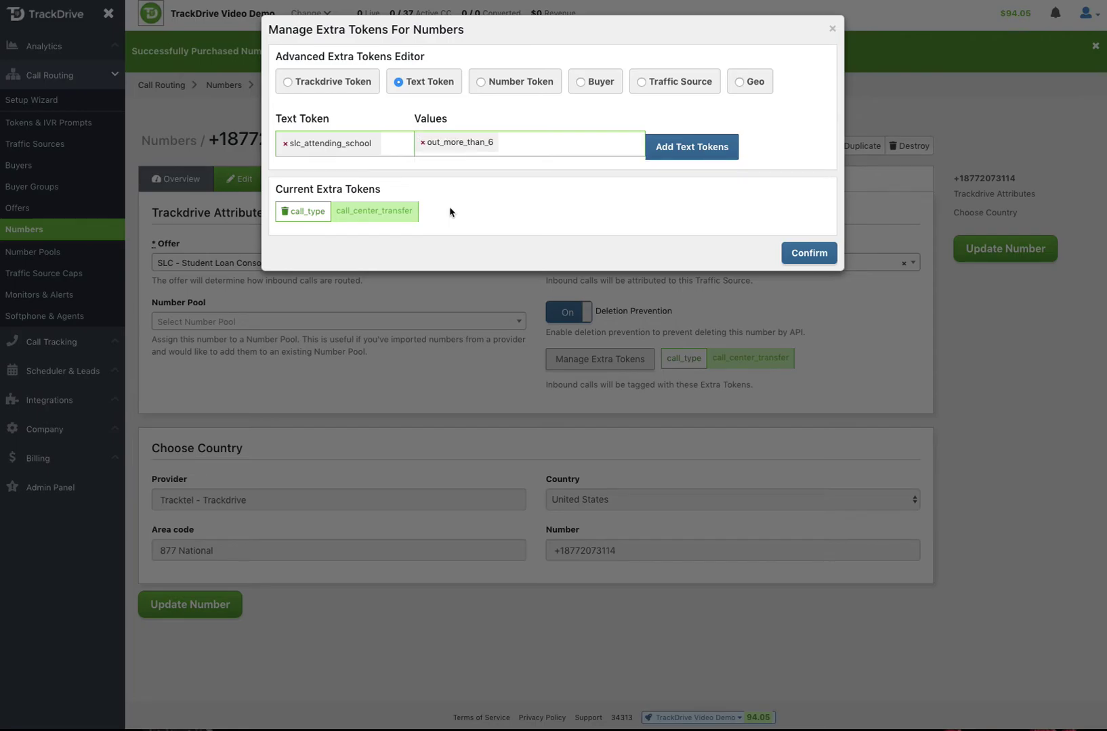
{"action": "left_click", "coordinate": [680, 145]}
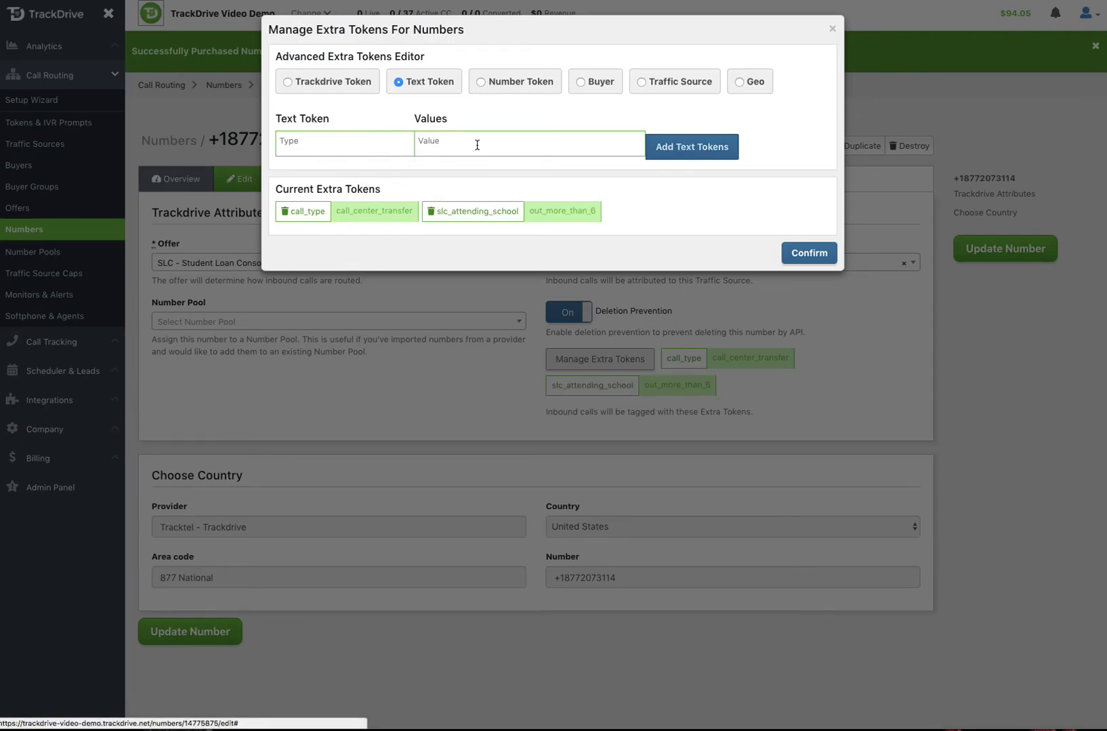
Add an extra text token slc_federal_debt_amount with the value over_10k and confirm the number's extra tokens.
{"action": "left_click", "coordinate": [339, 147]}
{"action": "type", "text": "slc"}
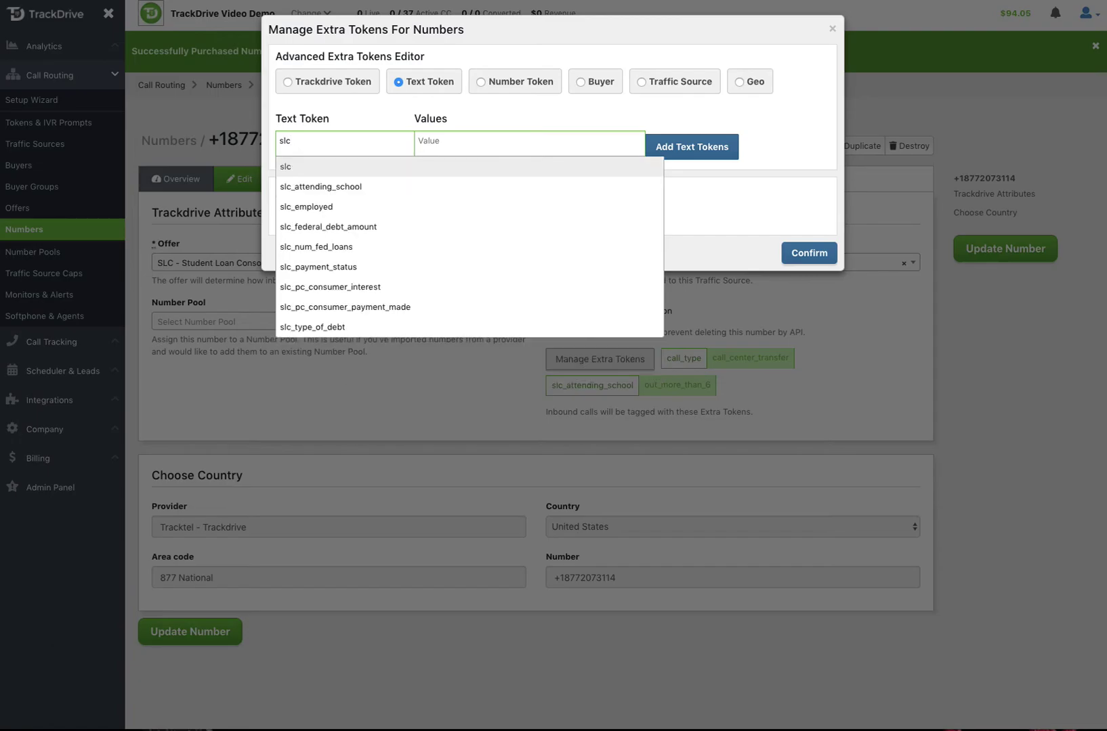
{"action": "left_click", "coordinate": [347, 227]}
{"action": "left_click", "coordinate": [507, 146]}
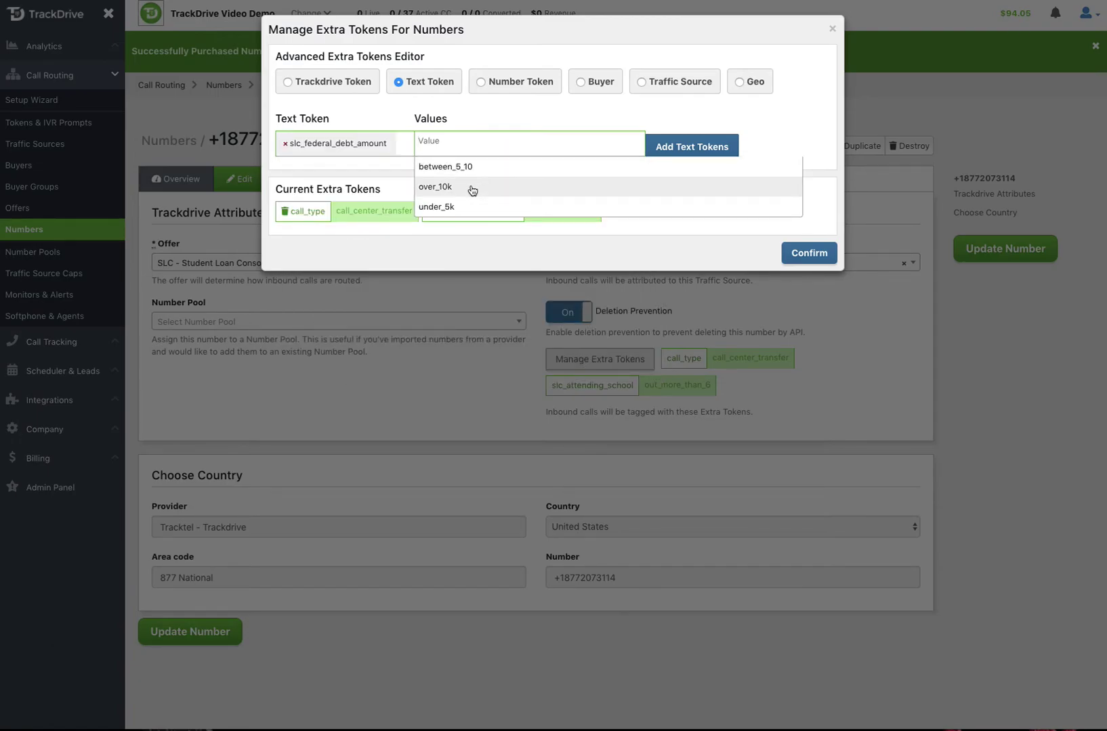
{"action": "left_click", "coordinate": [472, 189]}
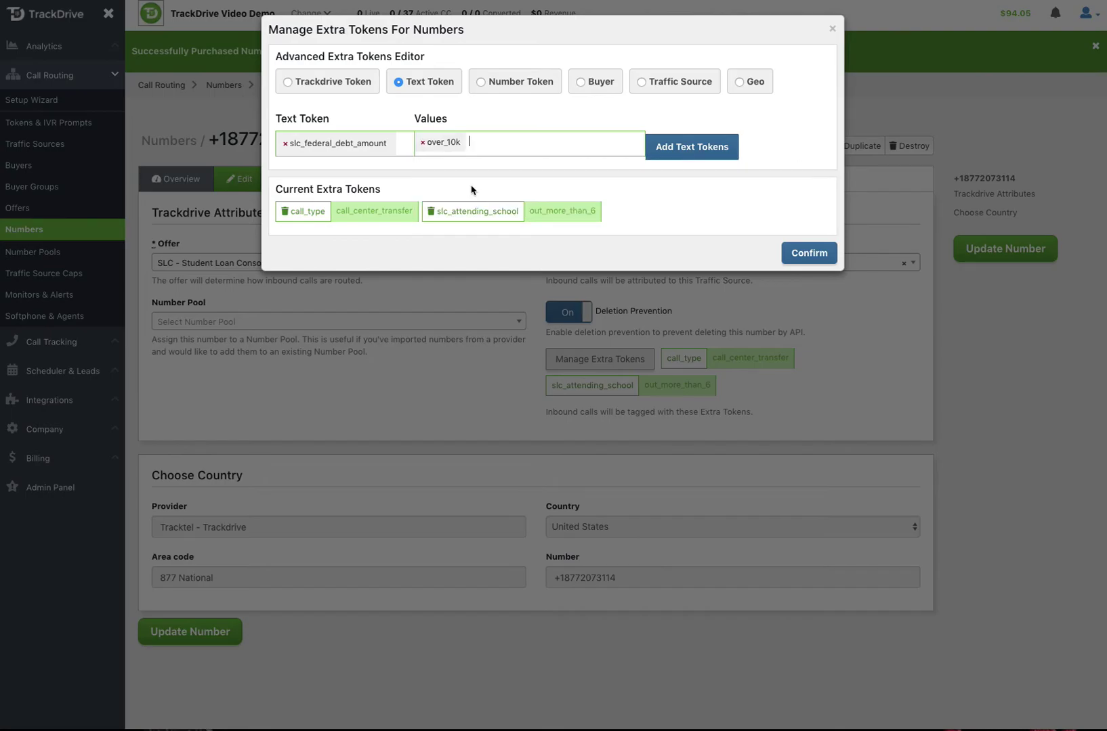
{"action": "left_click", "coordinate": [686, 149]}
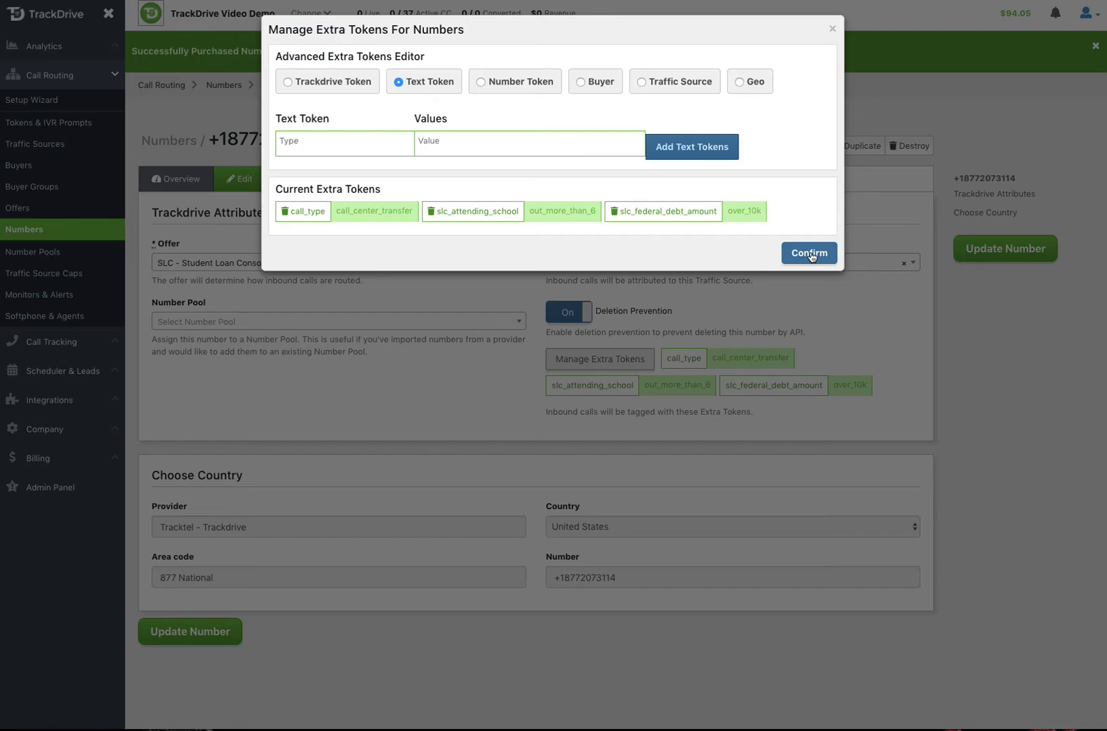
{"action": "left_click", "coordinate": [810, 253]}
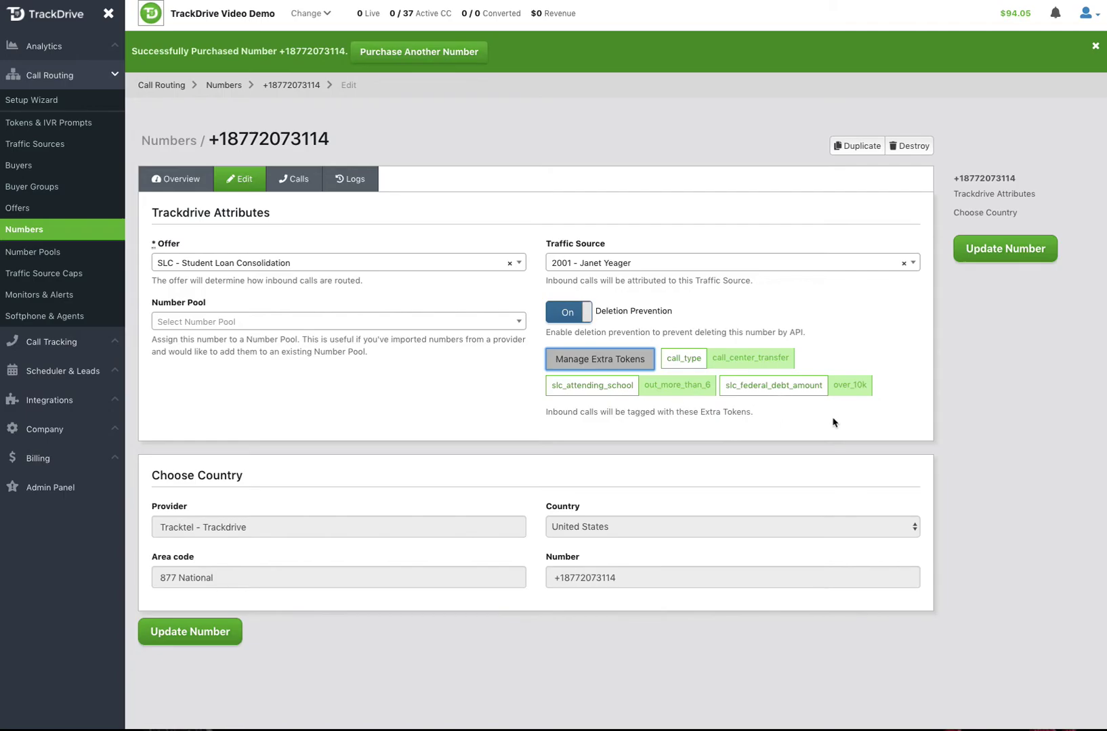
Save the number's updated settings and open the list of offers.
{"action": "scroll", "coordinate": [832, 422], "scroll_direction": "down", "scroll_amount": 1}
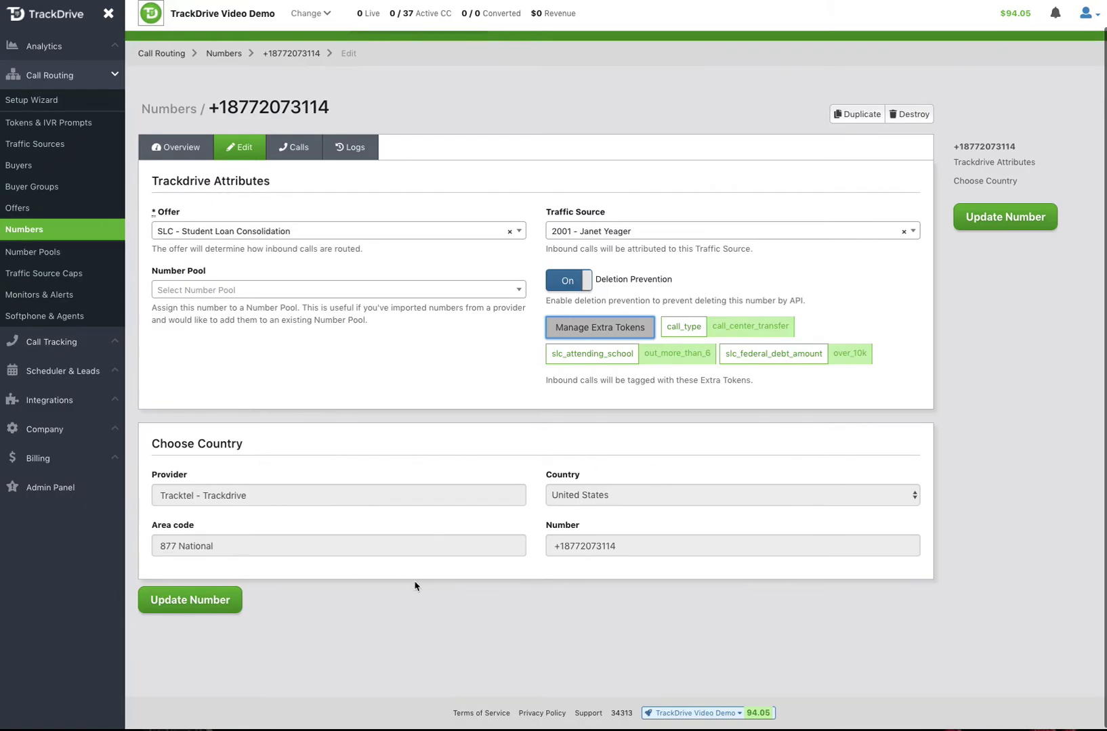
{"action": "left_click", "coordinate": [1007, 226]}
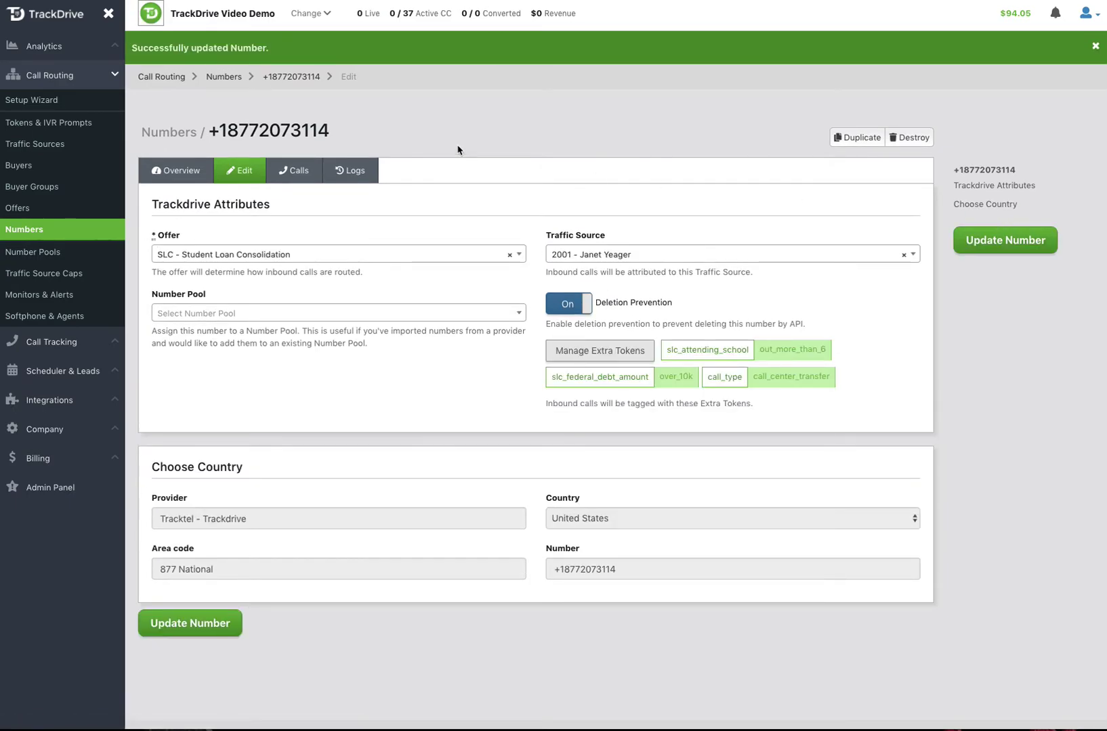
{"action": "left_click", "coordinate": [18, 211]}
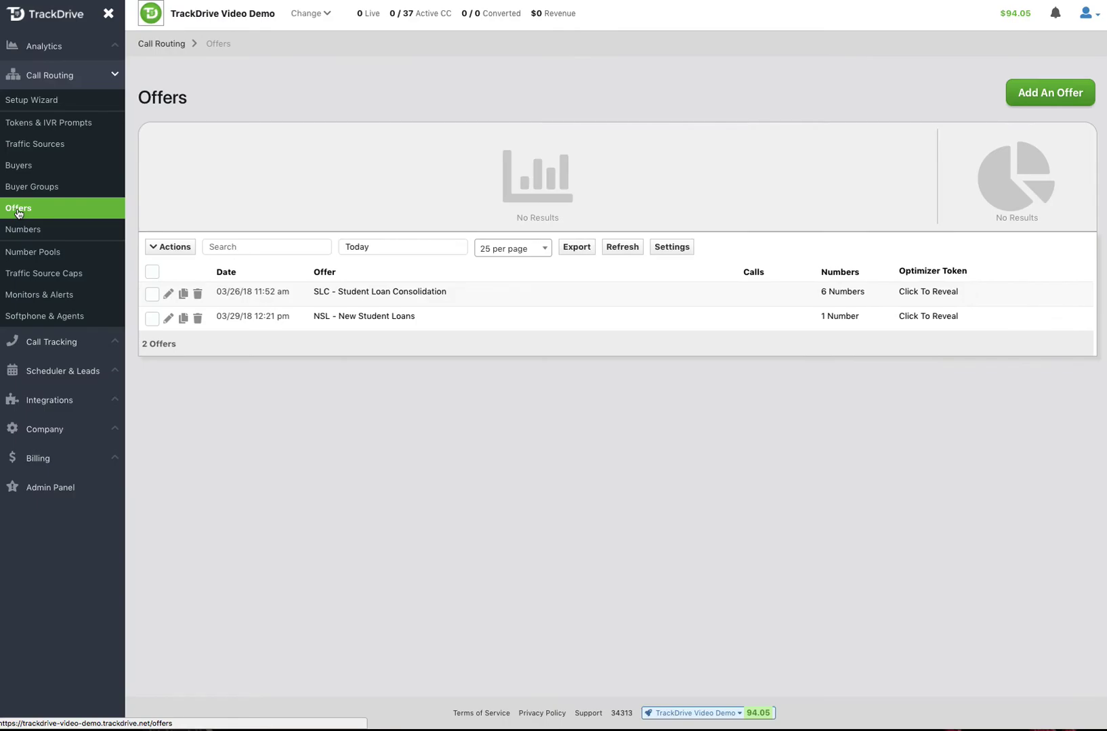
Open the SLC - Student Loan Consolidation offer for editing and go to its greeting message call flow rule.
{"action": "left_click", "coordinate": [168, 295]}
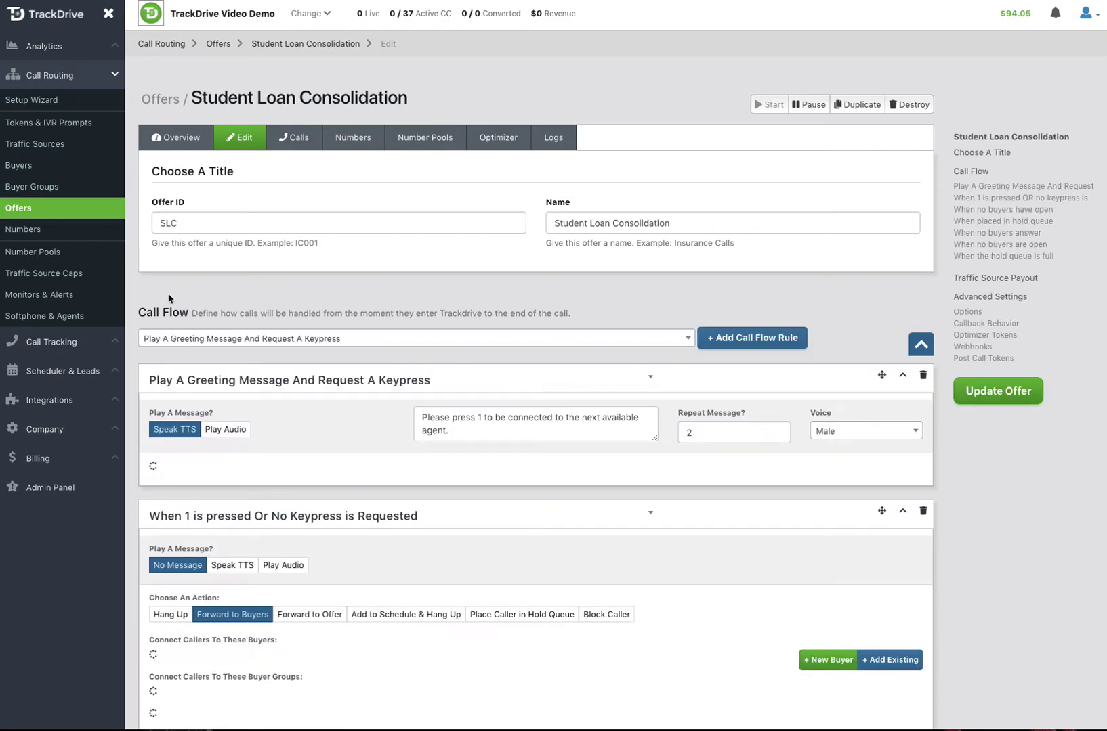
{"action": "scroll", "coordinate": [347, 333], "scroll_direction": "down", "scroll_amount": 2}
{"action": "scroll", "coordinate": [346, 333], "scroll_direction": "down", "scroll_amount": 1}
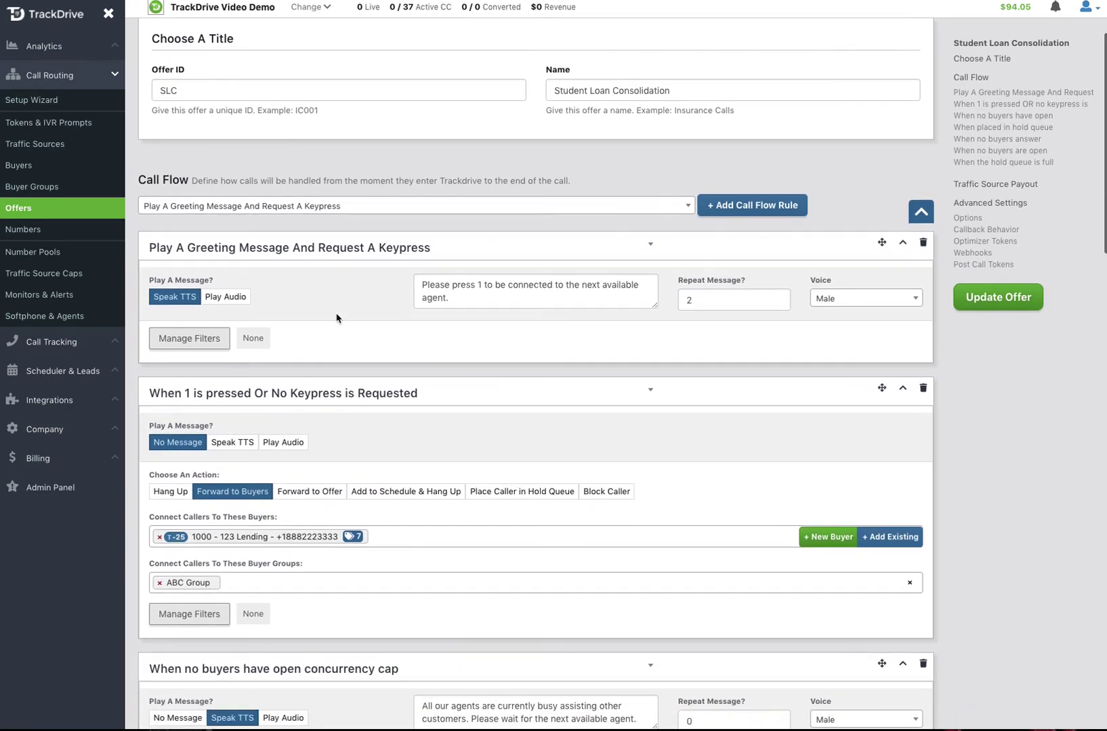
{"action": "scroll", "coordinate": [340, 348], "scroll_direction": "down", "scroll_amount": 1}
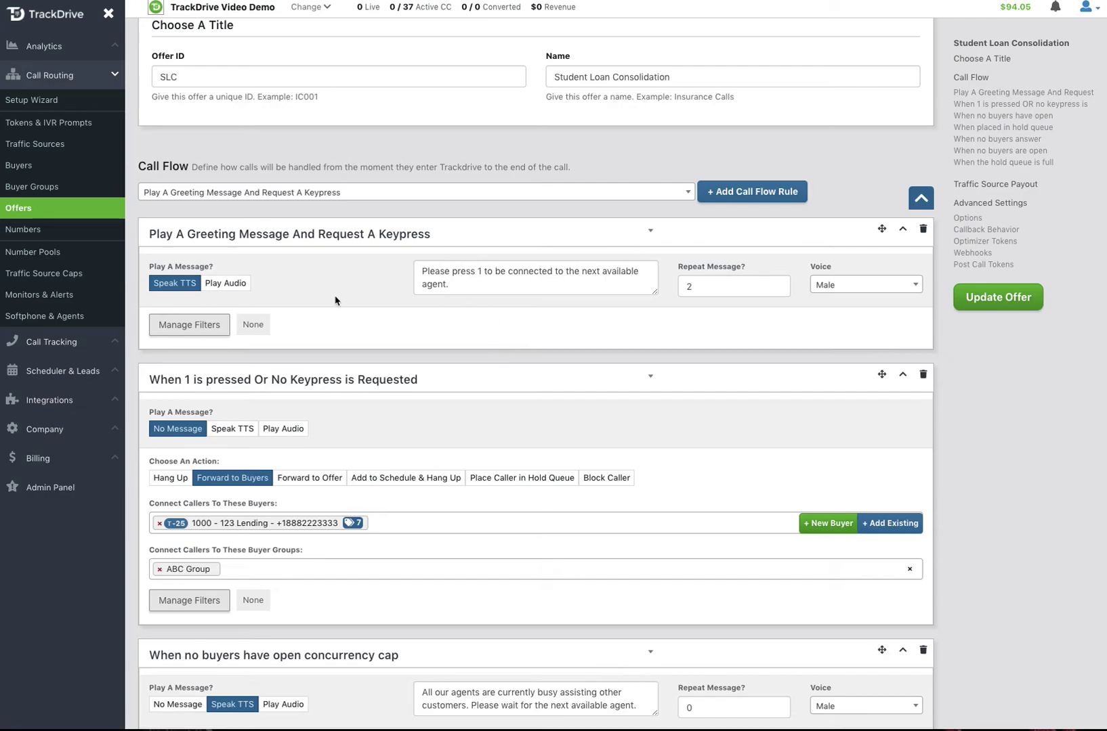
Add a traffic source filter to the greeting and keypress rule with comparison != and traffic source 2001, and confirm it.
{"action": "left_click", "coordinate": [189, 325]}
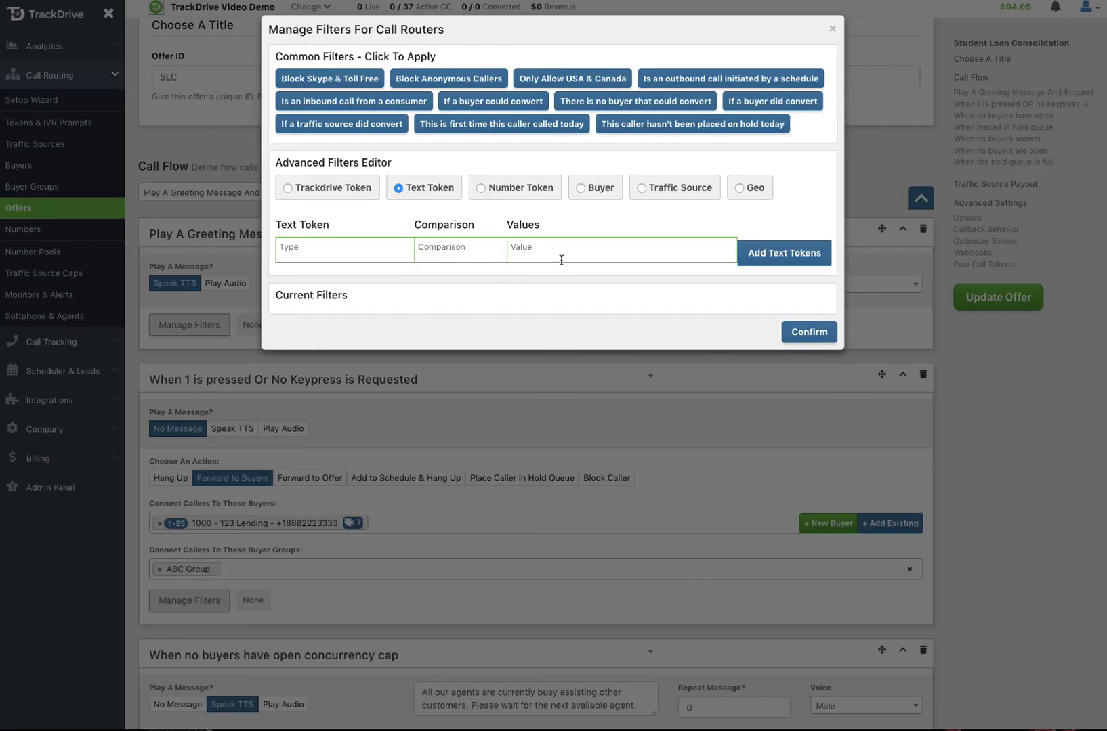
{"action": "left_click", "coordinate": [642, 189]}
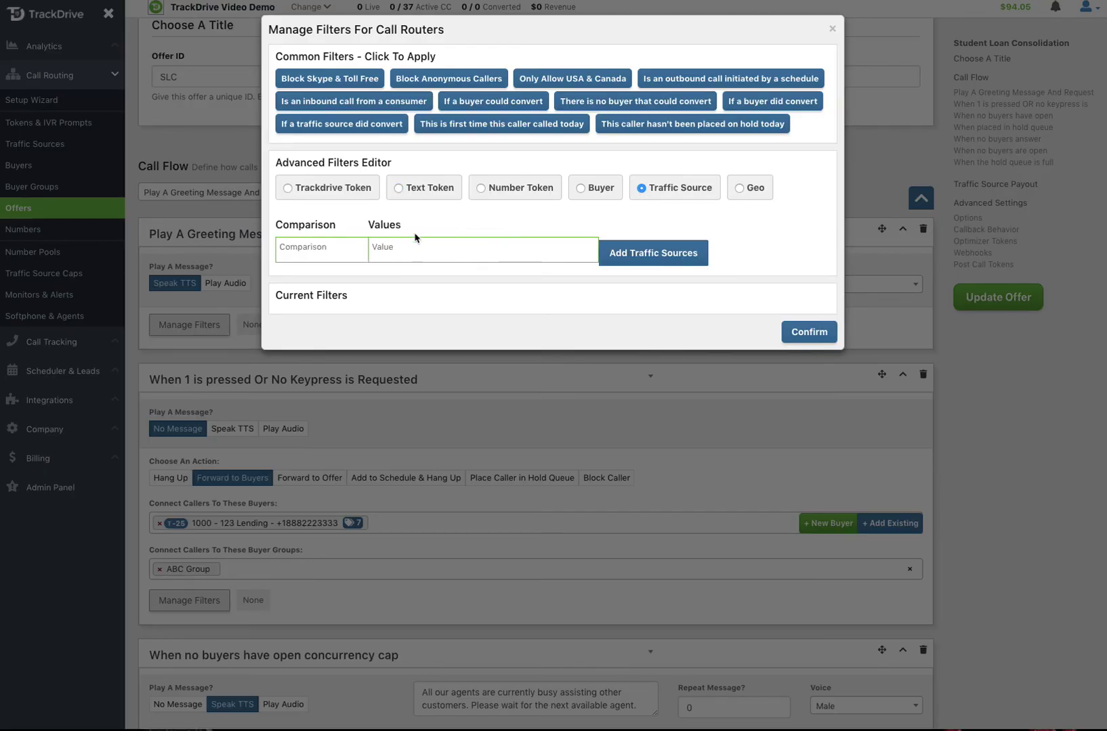
{"action": "left_click", "coordinate": [300, 250]}
{"action": "left_click", "coordinate": [296, 293]}
{"action": "left_click", "coordinate": [415, 248]}
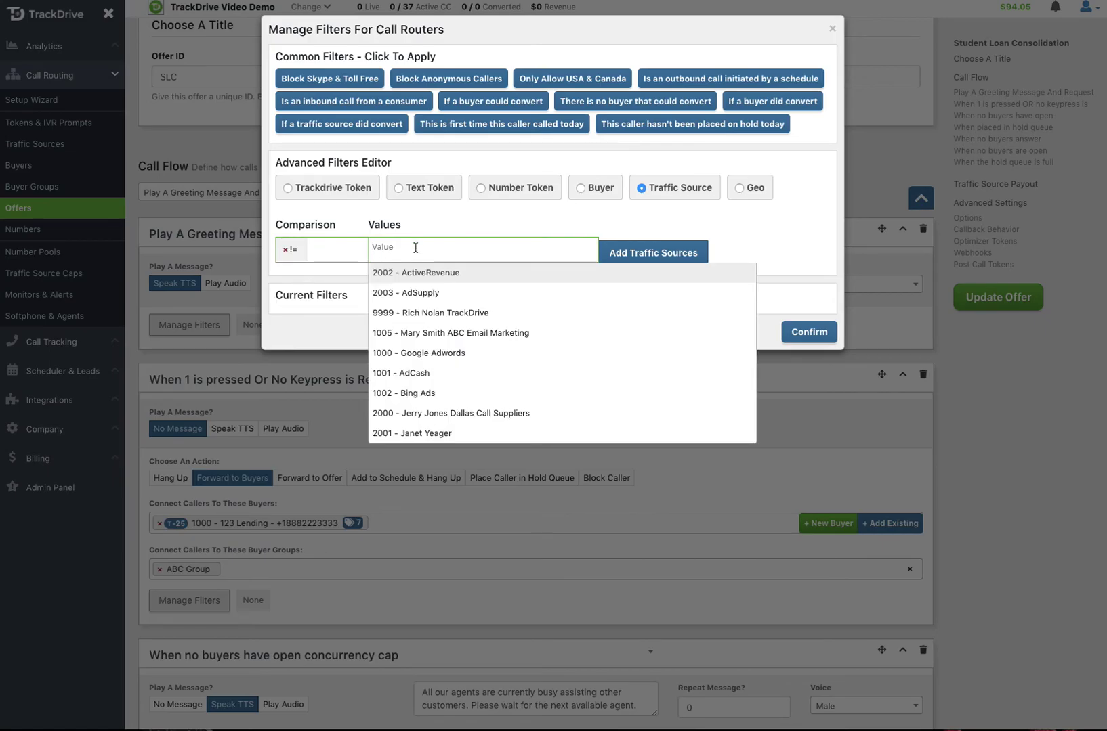
{"action": "left_click", "coordinate": [434, 439]}
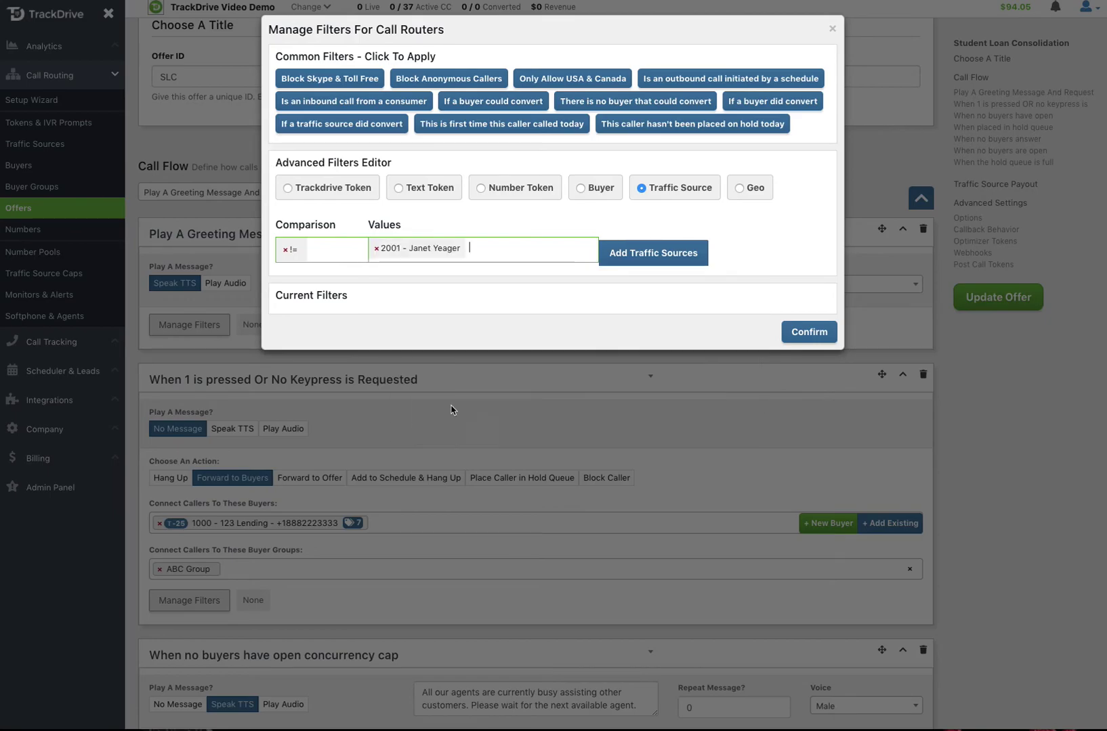
{"action": "left_click", "coordinate": [637, 252]}
{"action": "left_click", "coordinate": [808, 360]}
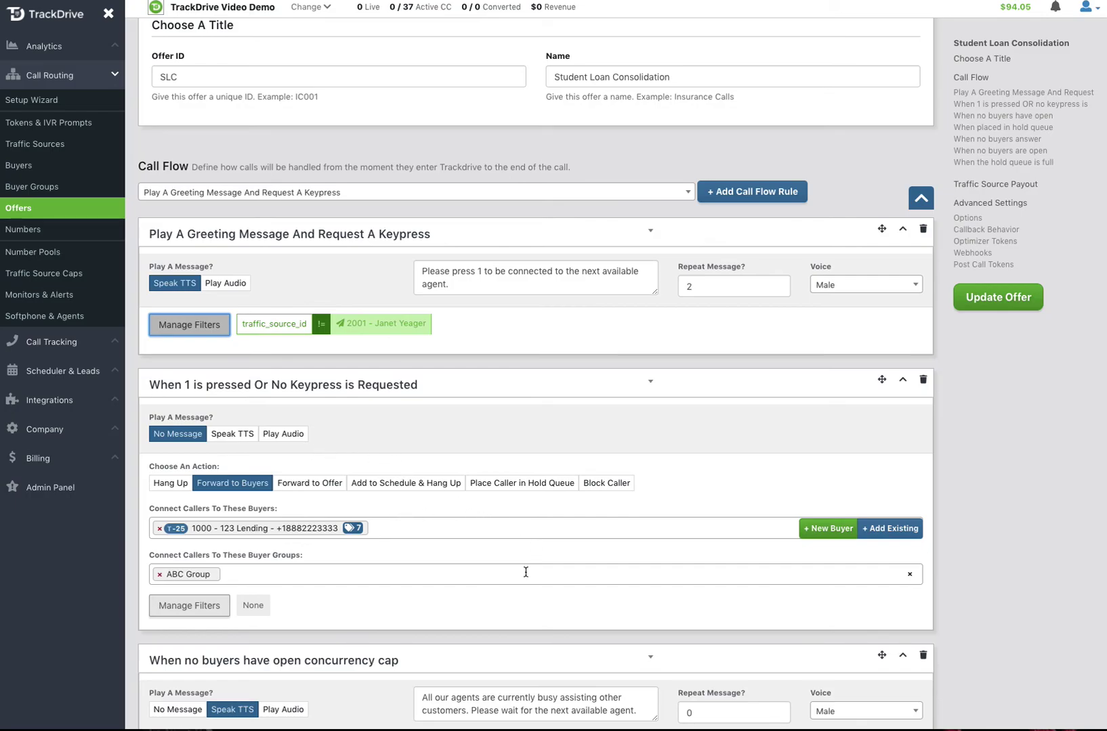
In the rule for when 1 is pressed, check the buyers available to add and the filter tokens of the 123 Lending buyer.
{"action": "scroll", "coordinate": [530, 577], "scroll_direction": "down", "scroll_amount": 3}
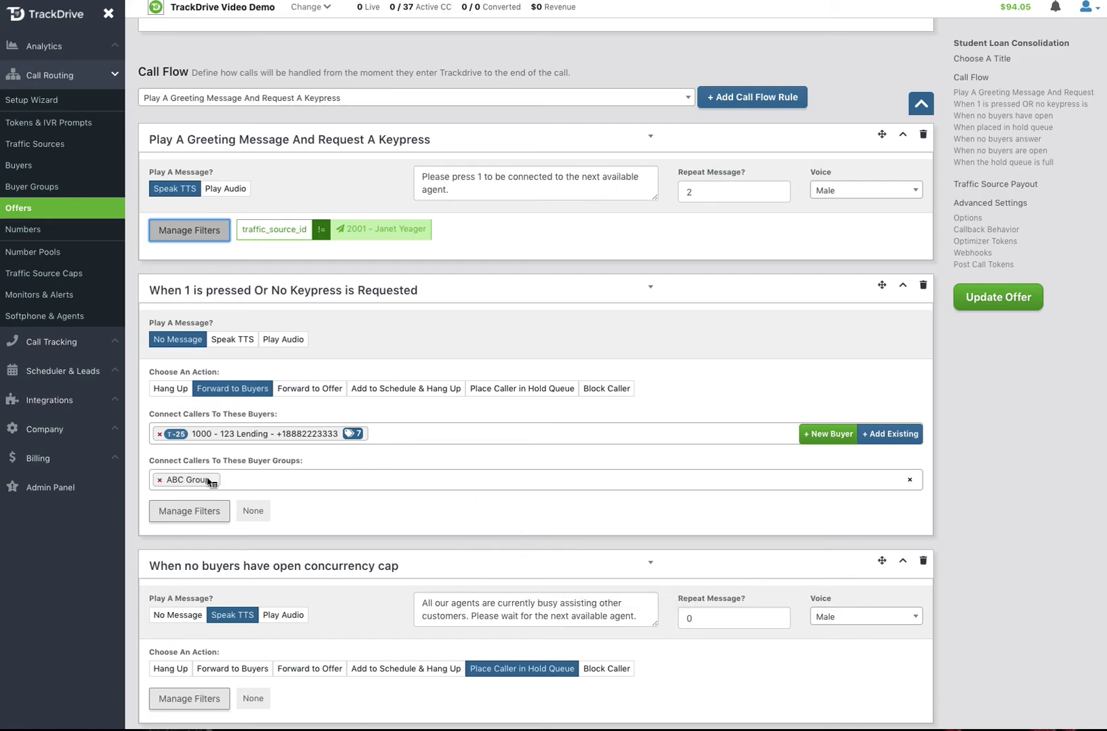
{"action": "left_click", "coordinate": [419, 432]}
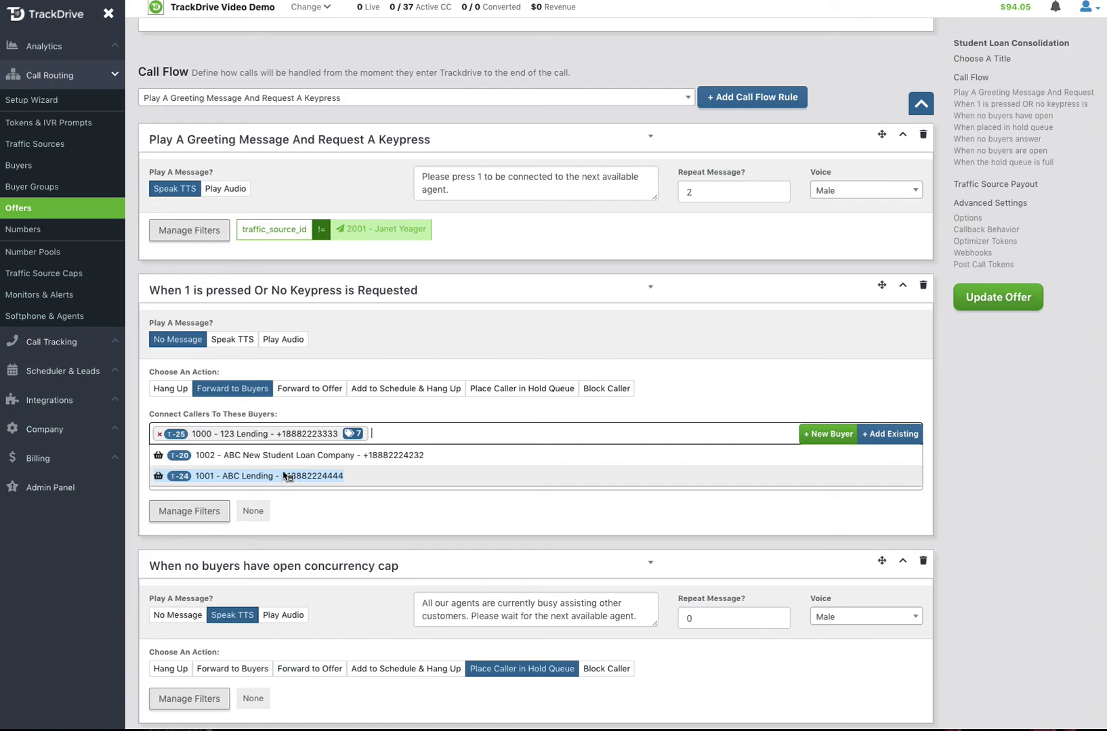
{"action": "left_click", "coordinate": [702, 414]}
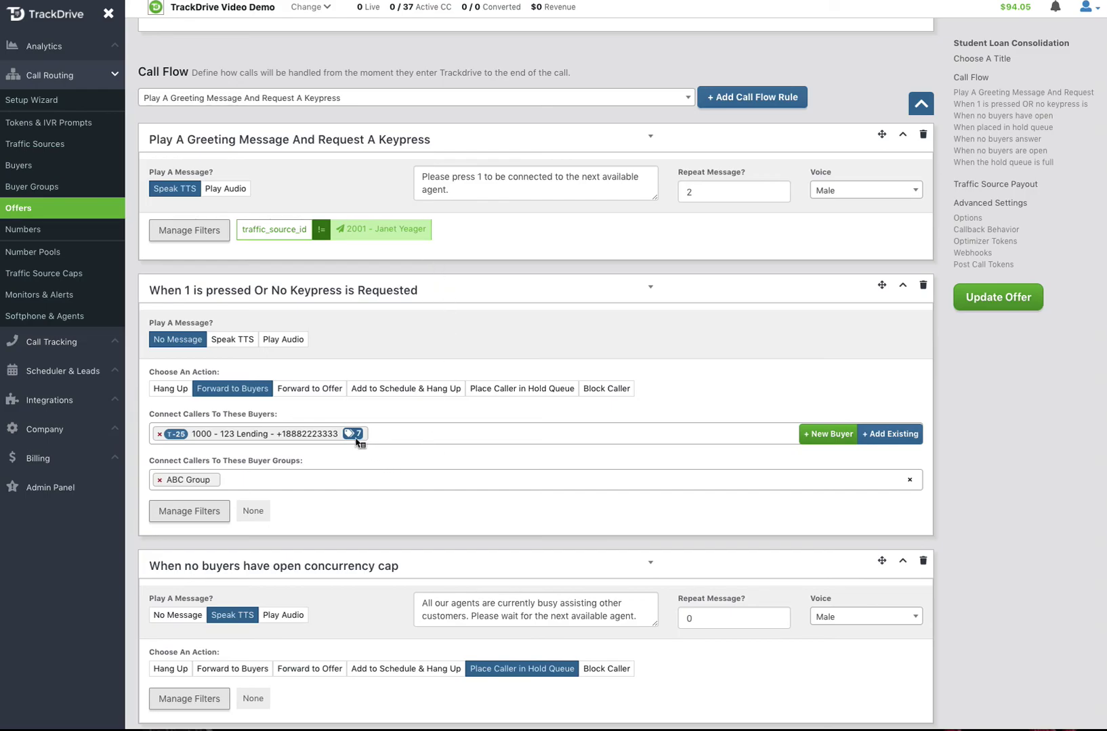
{"action": "mouse_move", "coordinate": [355, 437]}
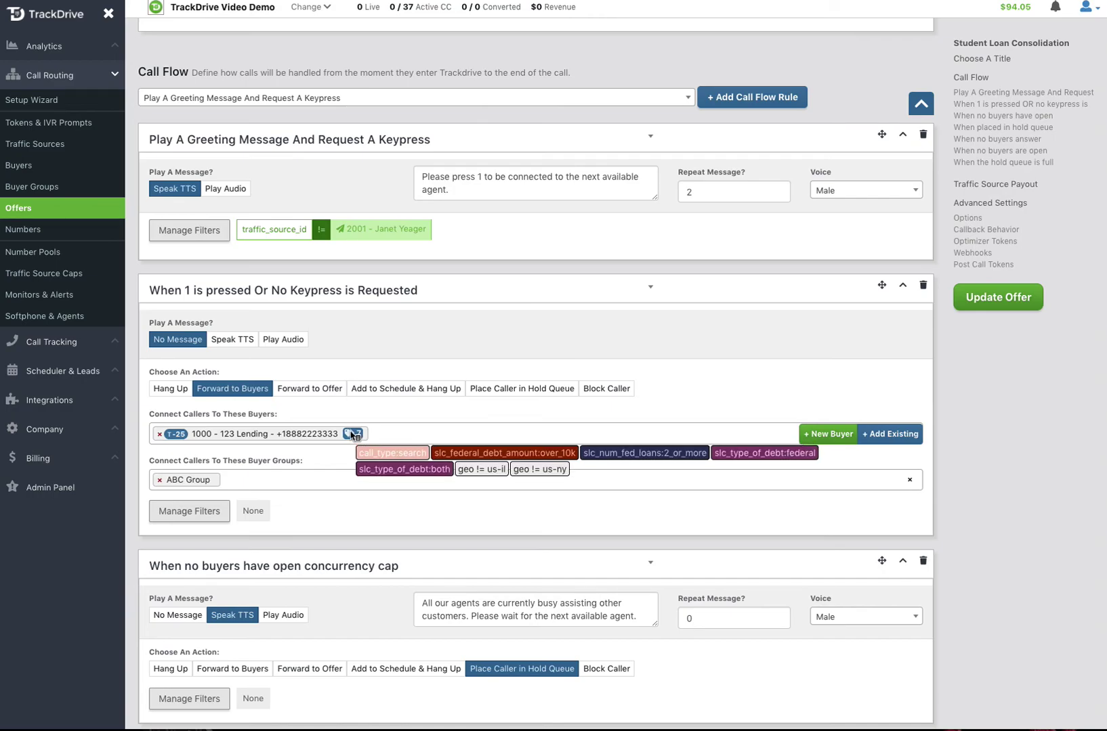